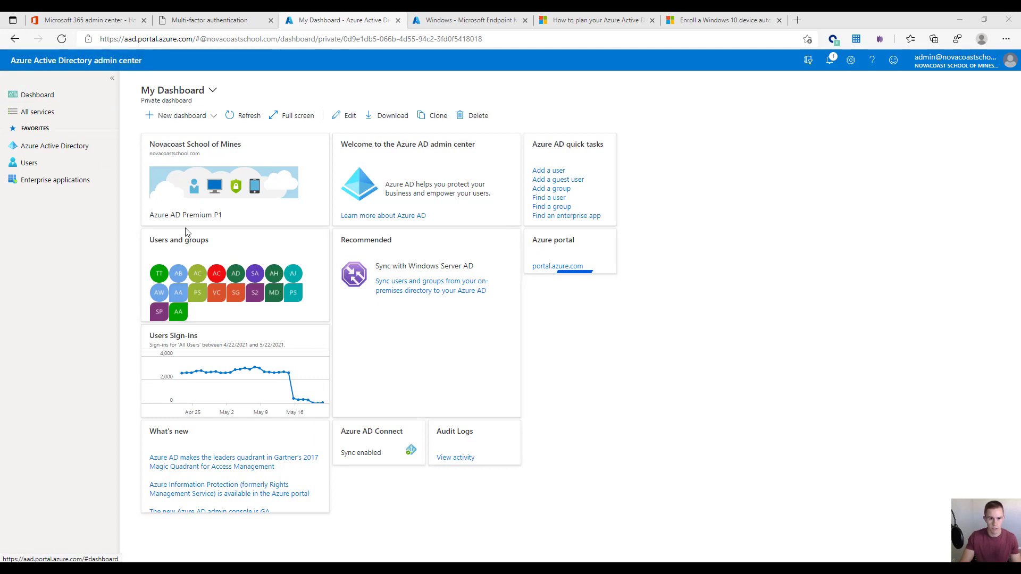
- Open Azure Active Directory from Favorites in the dashboard's left navigation
{"action": "left_click", "coordinate": [86, 149]}
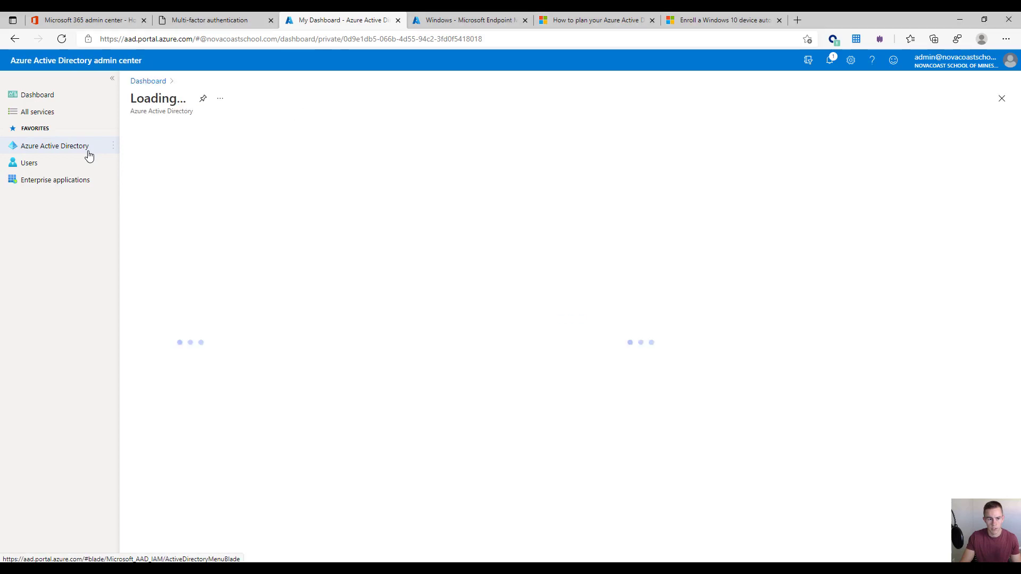
- Confirm under Devices > Device settings that all users may join devices to Azure AD
{"action": "left_click", "coordinate": [215, 318]}
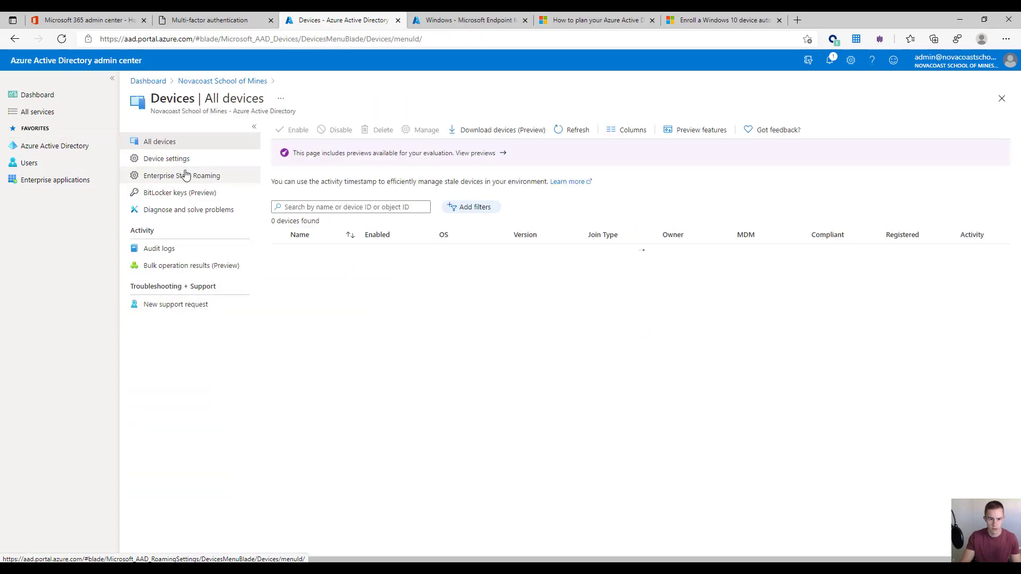
{"action": "left_click", "coordinate": [183, 175]}
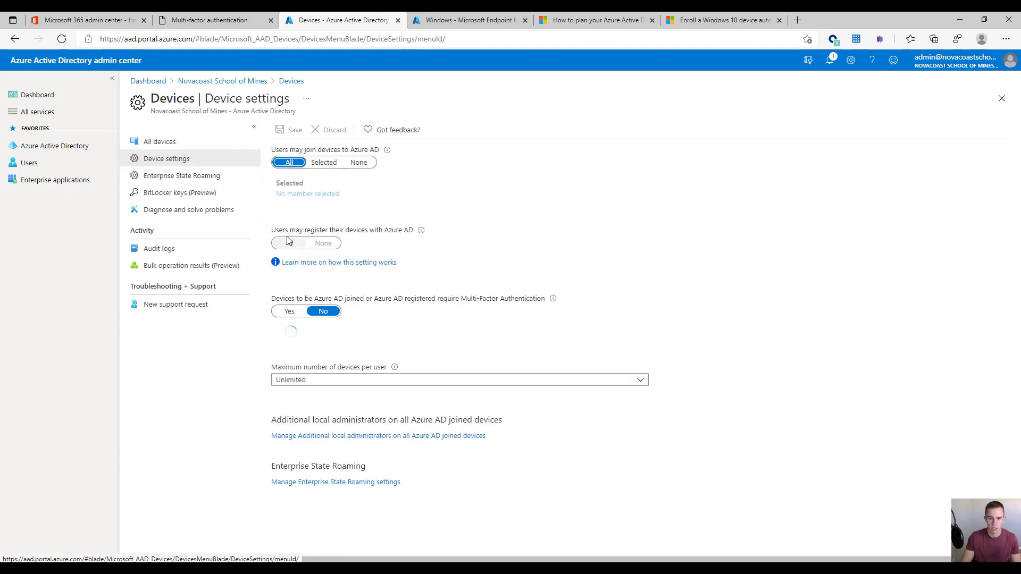
{"action": "left_click_drag", "start_coordinate": [304, 150], "coordinate": [359, 150]}
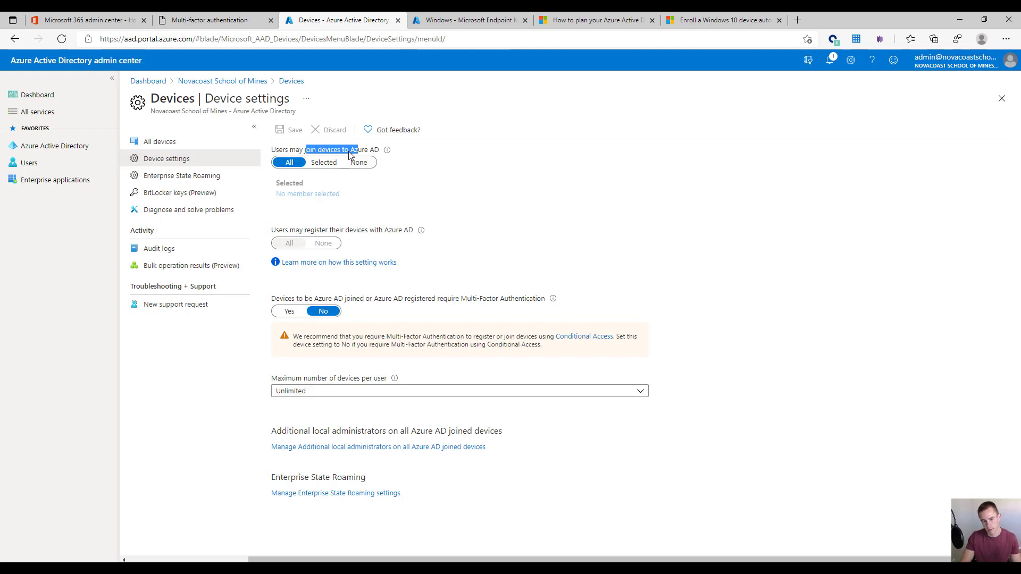
{"action": "left_click", "coordinate": [362, 154]}
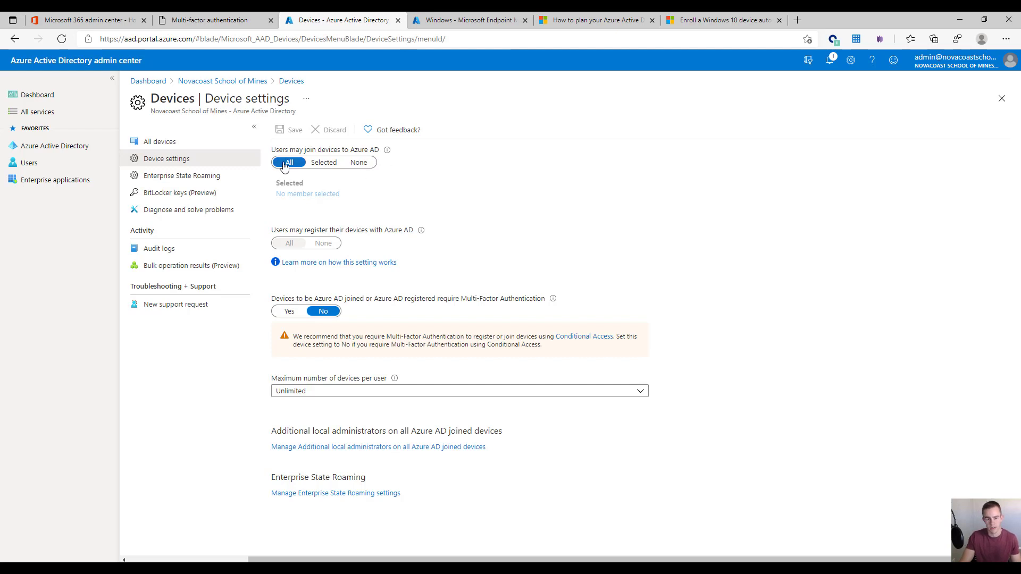
{"action": "left_click", "coordinate": [230, 81]}
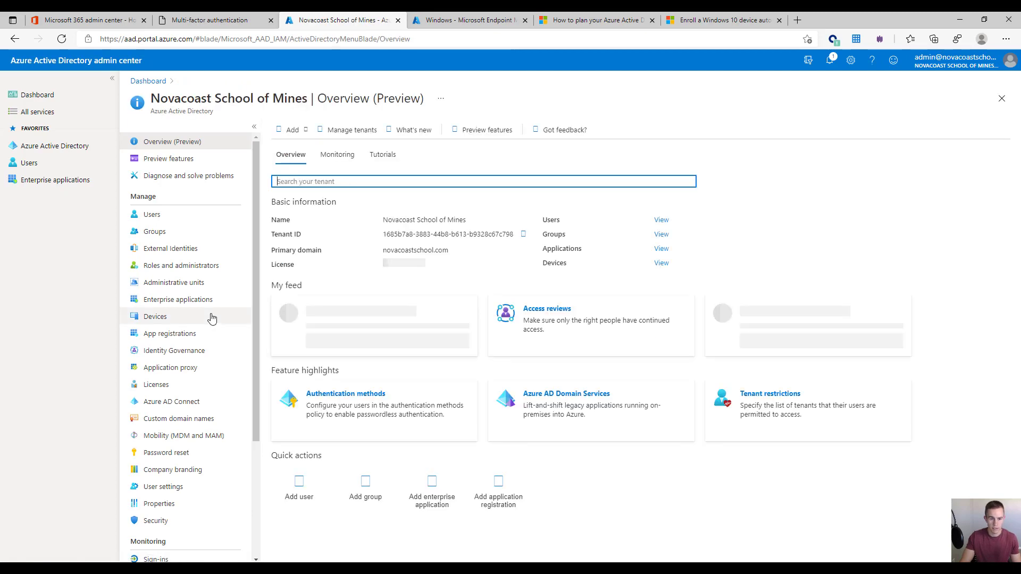
- Review all licensed products, confirming Azure Active Directory Premium P1 with 5 licenses
{"action": "left_click", "coordinate": [178, 385]}
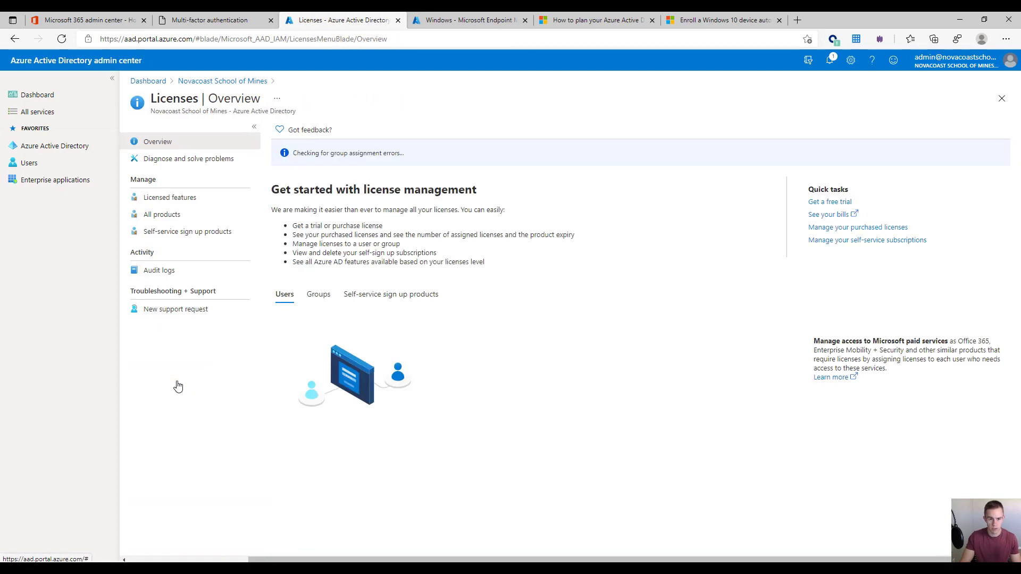
{"action": "left_click", "coordinate": [193, 215]}
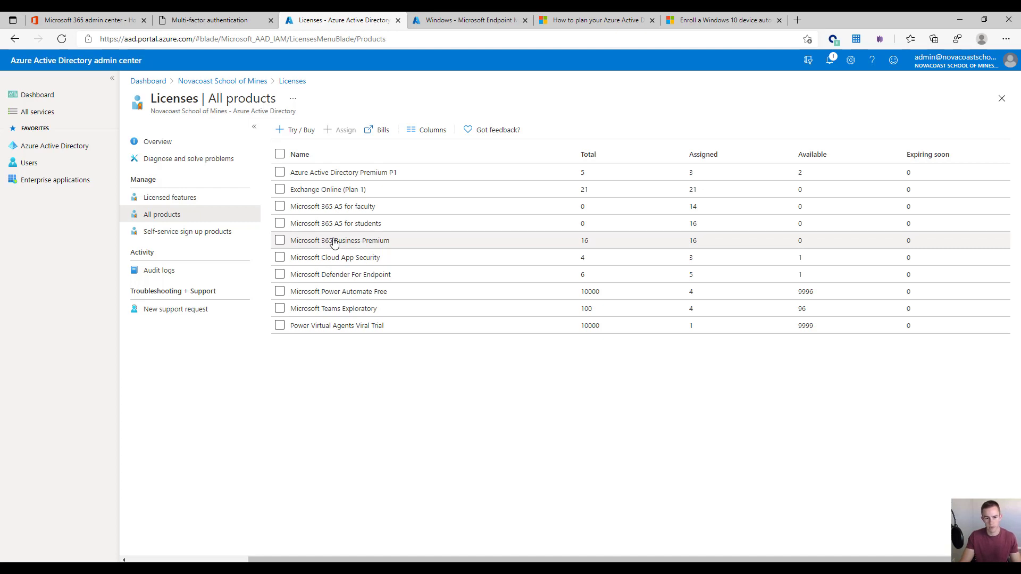
{"action": "left_click", "coordinate": [253, 83]}
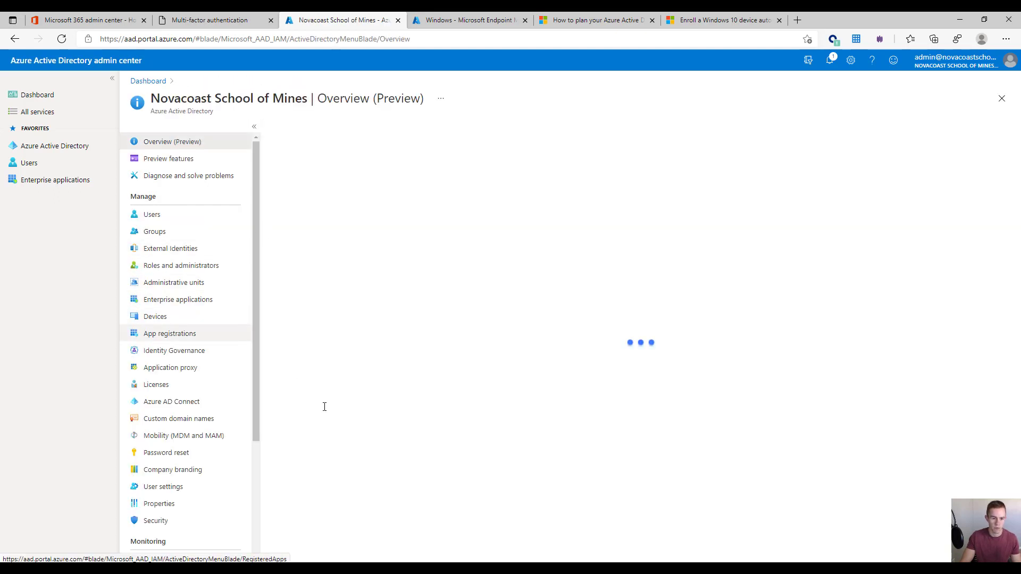
- Check under Mobility (MDM and MAM) that Microsoft Intune's MDM user scope is All
{"action": "left_click", "coordinate": [215, 438]}
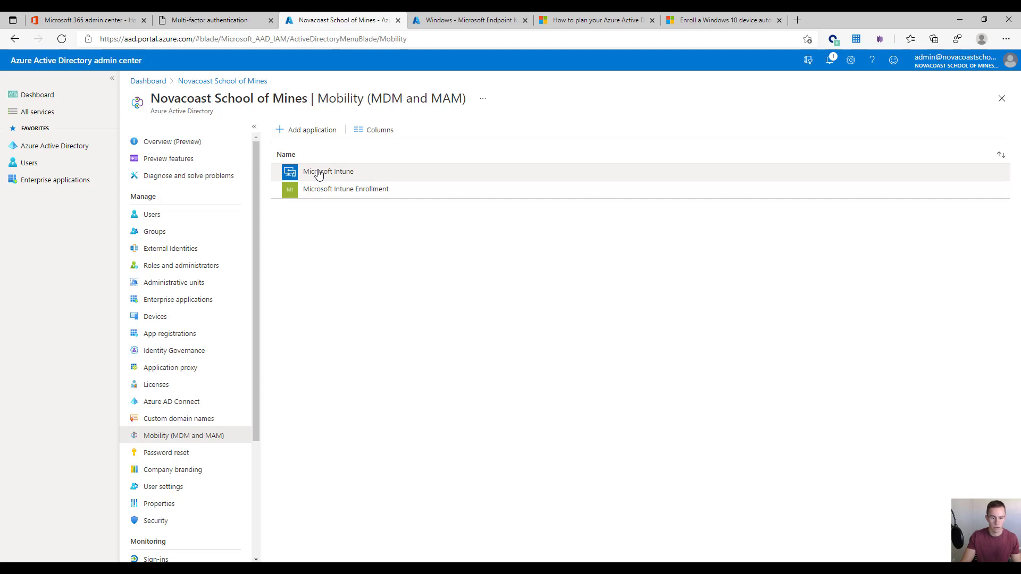
{"action": "left_click", "coordinate": [319, 174]}
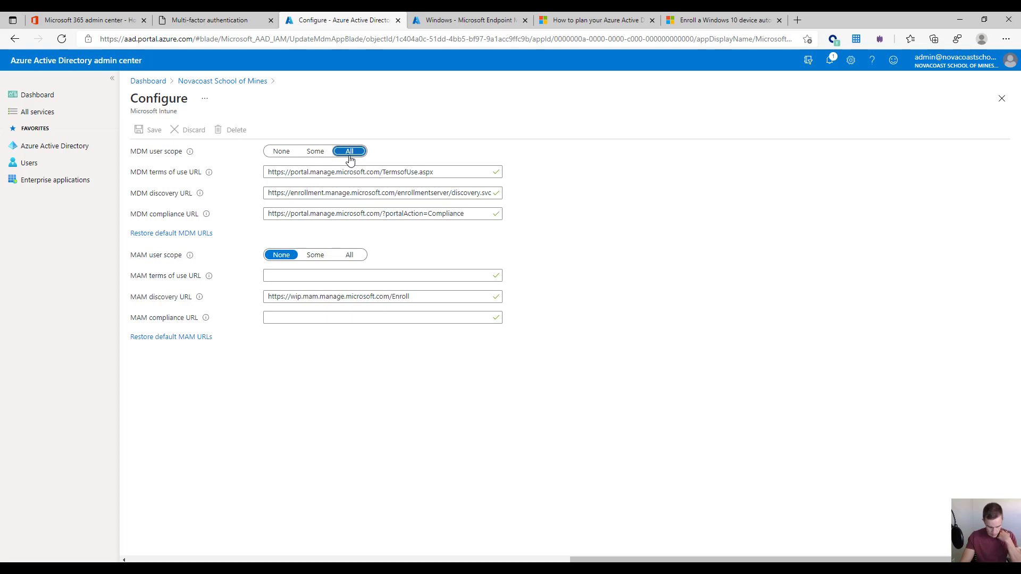
{"action": "left_click", "coordinate": [202, 86]}
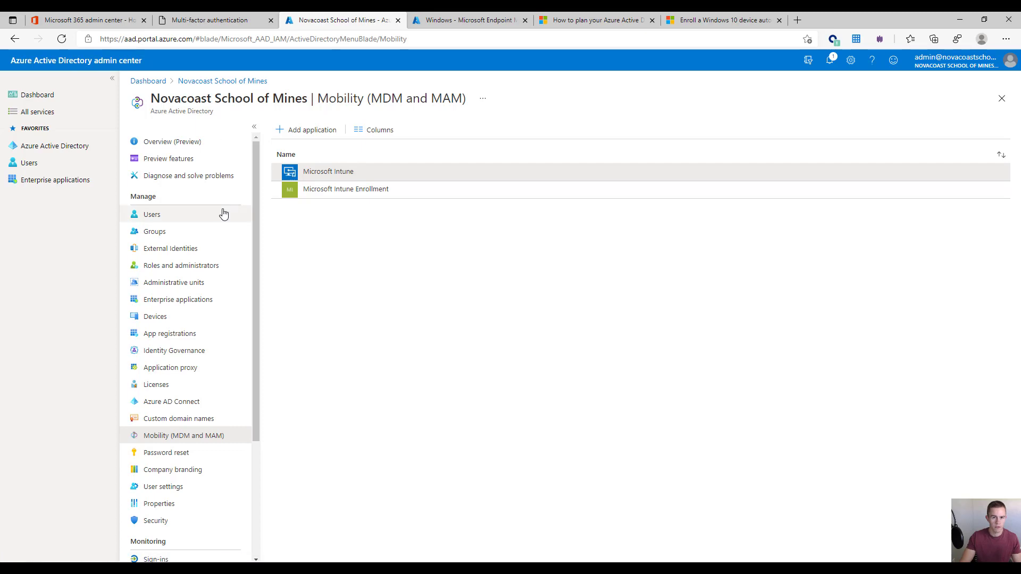
{"action": "left_click", "coordinate": [454, 21]}
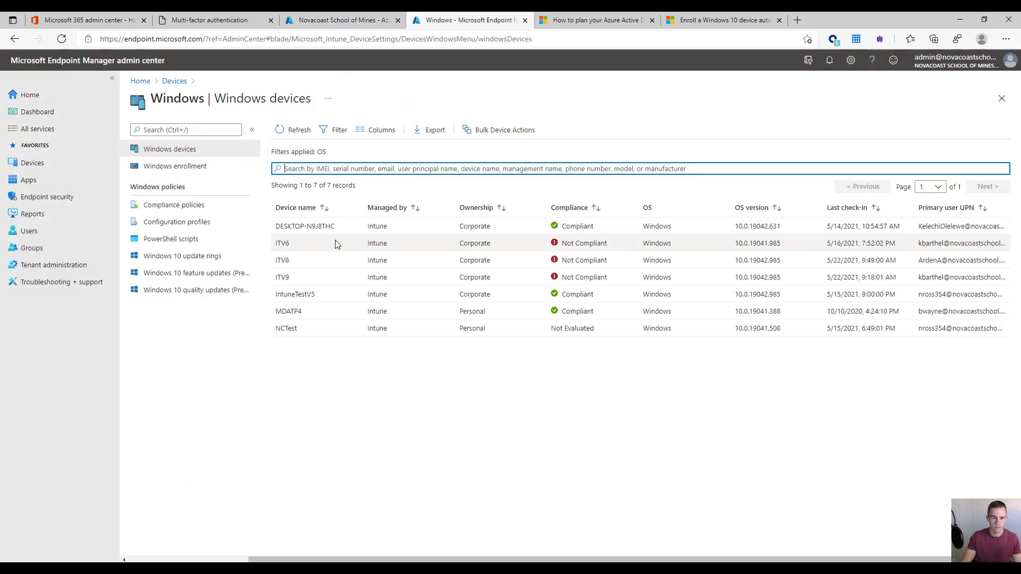
- Inspect the default All Users device type restriction's platform settings under Enrollment restrictions
{"action": "left_click", "coordinate": [77, 166]}
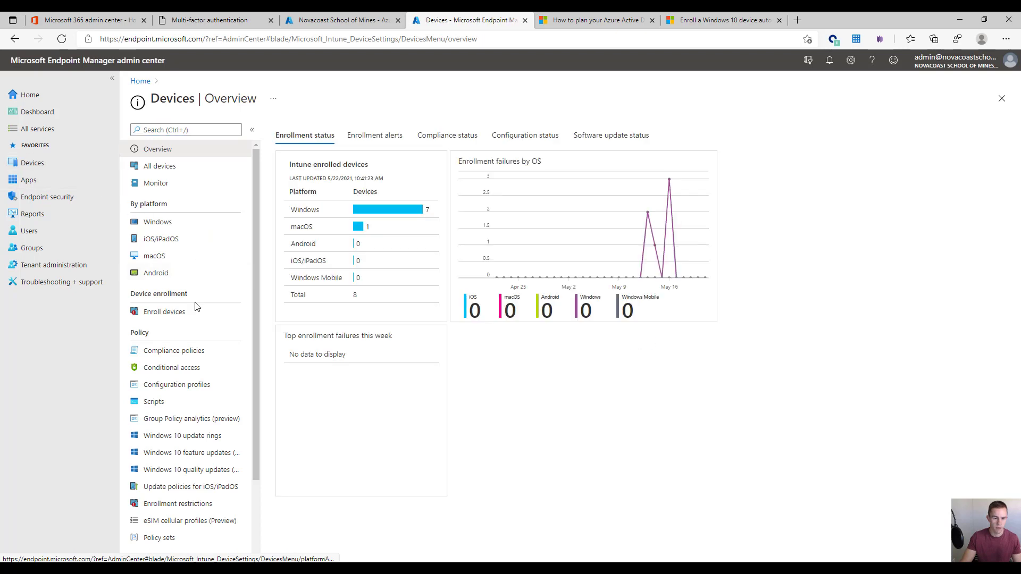
{"action": "left_click", "coordinate": [189, 313]}
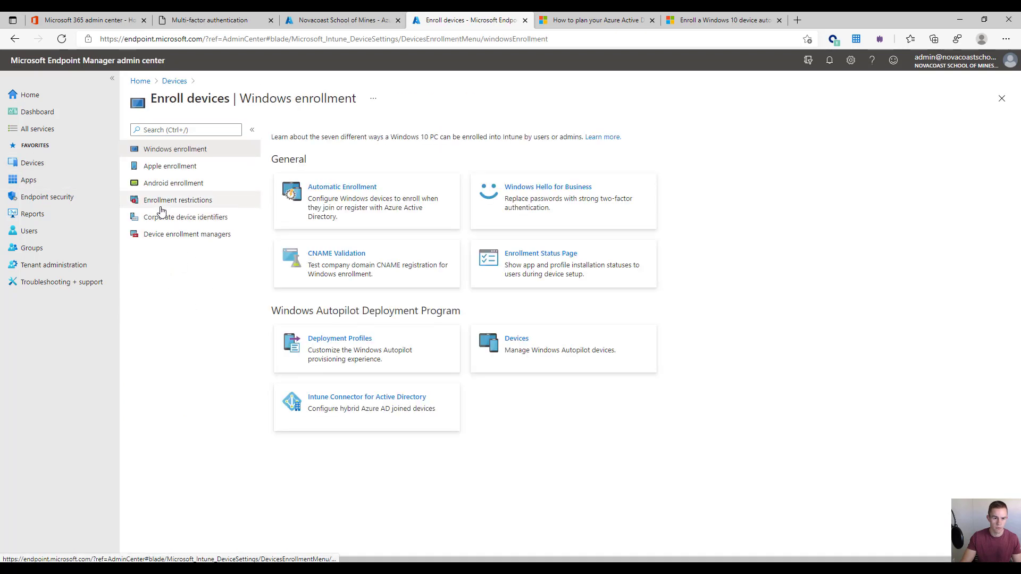
{"action": "left_click", "coordinate": [178, 203]}
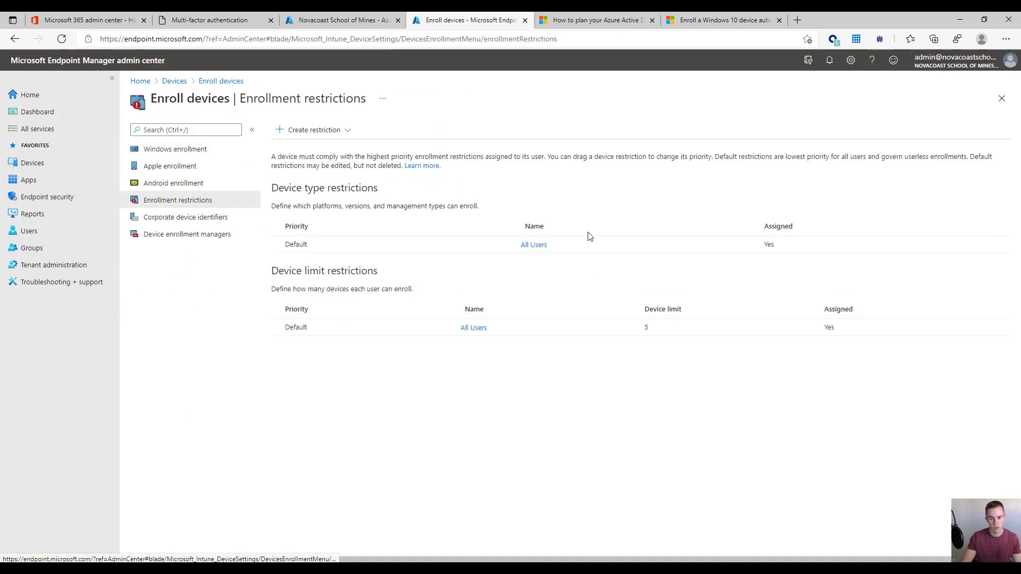
{"action": "left_click", "coordinate": [534, 245]}
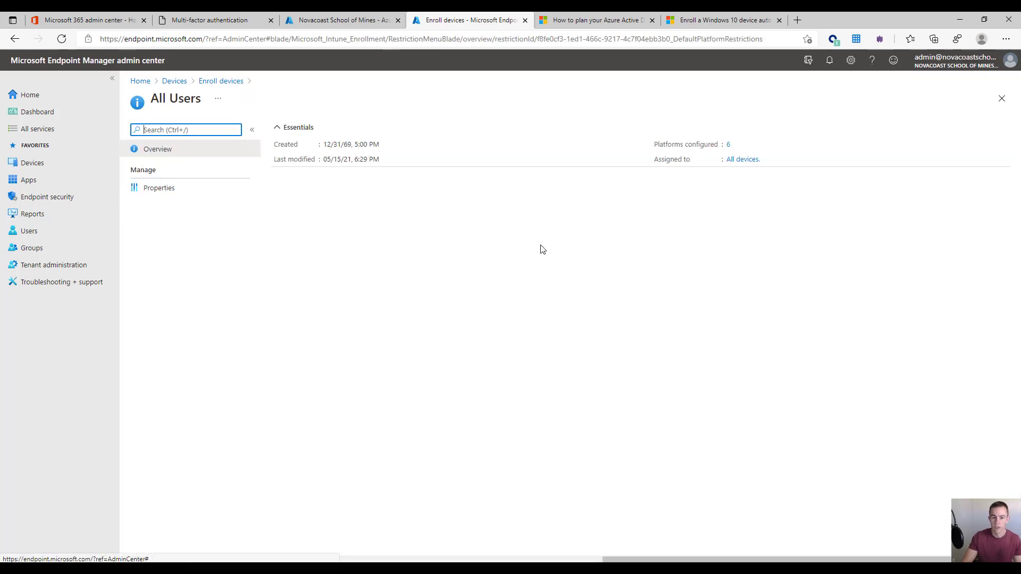
{"action": "left_click", "coordinate": [211, 192]}
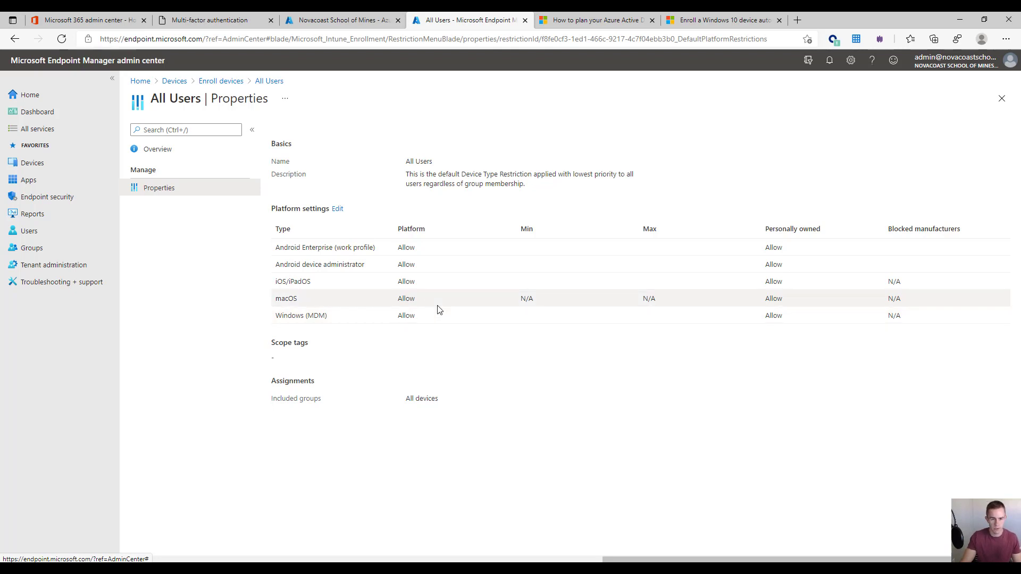
{"action": "left_click", "coordinate": [223, 81]}
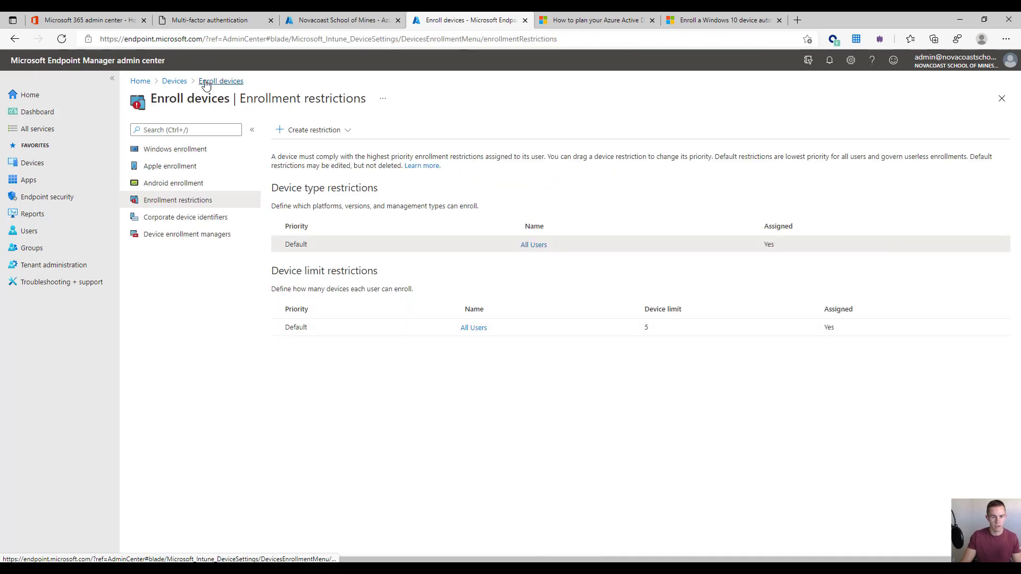
- Go from the Devices overview to Conditional access to list the existing policies
{"action": "left_click", "coordinate": [174, 81]}
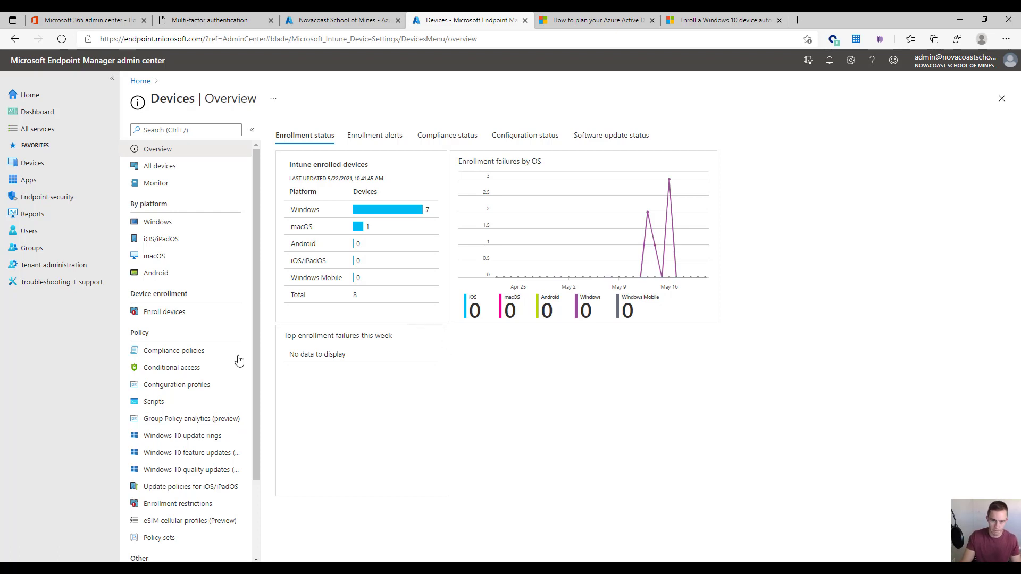
{"action": "left_click", "coordinate": [211, 366]}
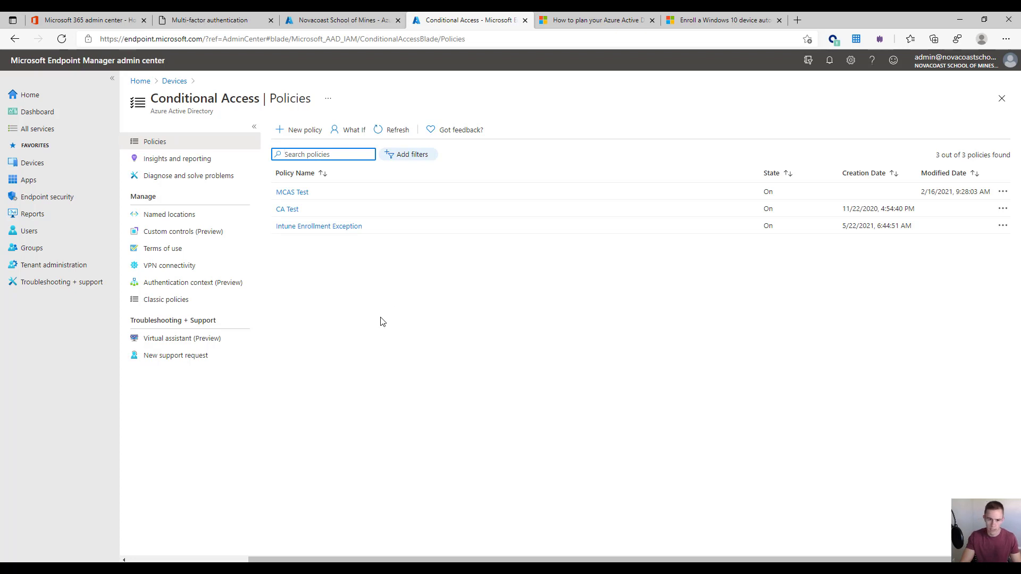
- Start a new Conditional Access policy, name it, and assign it to all users
{"action": "left_click", "coordinate": [343, 227]}
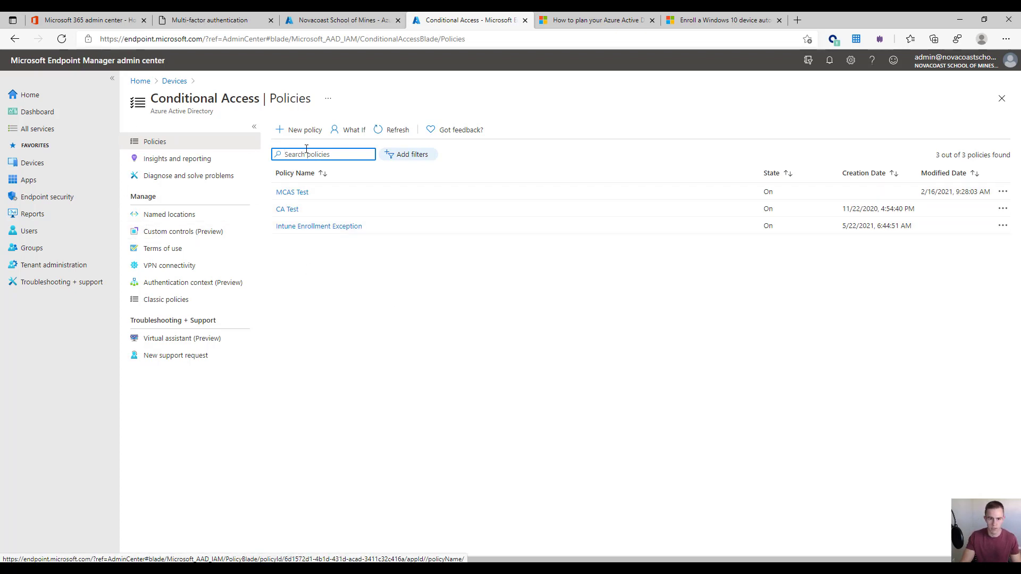
{"action": "left_click", "coordinate": [301, 131]}
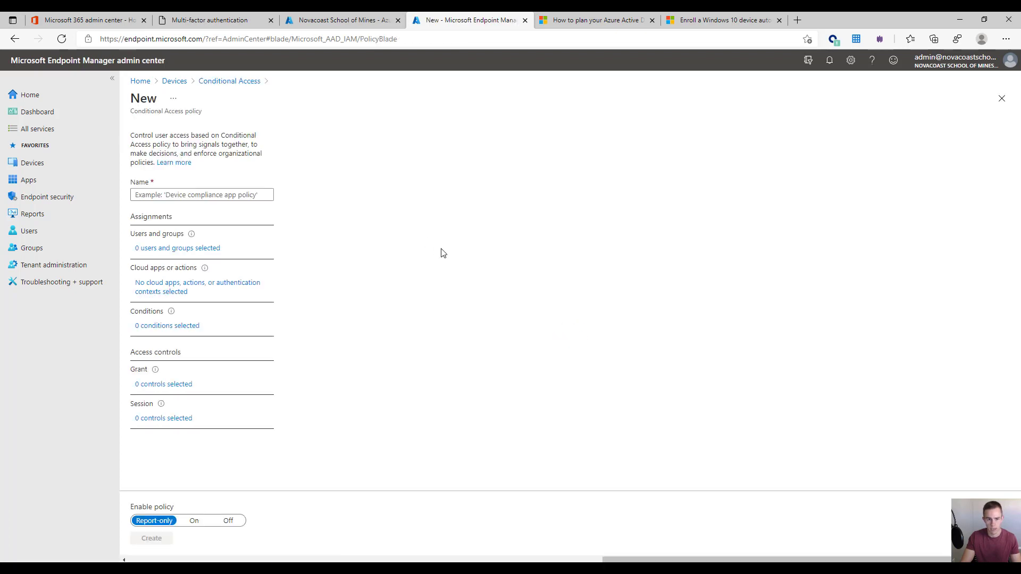
{"action": "left_click", "coordinate": [142, 193]}
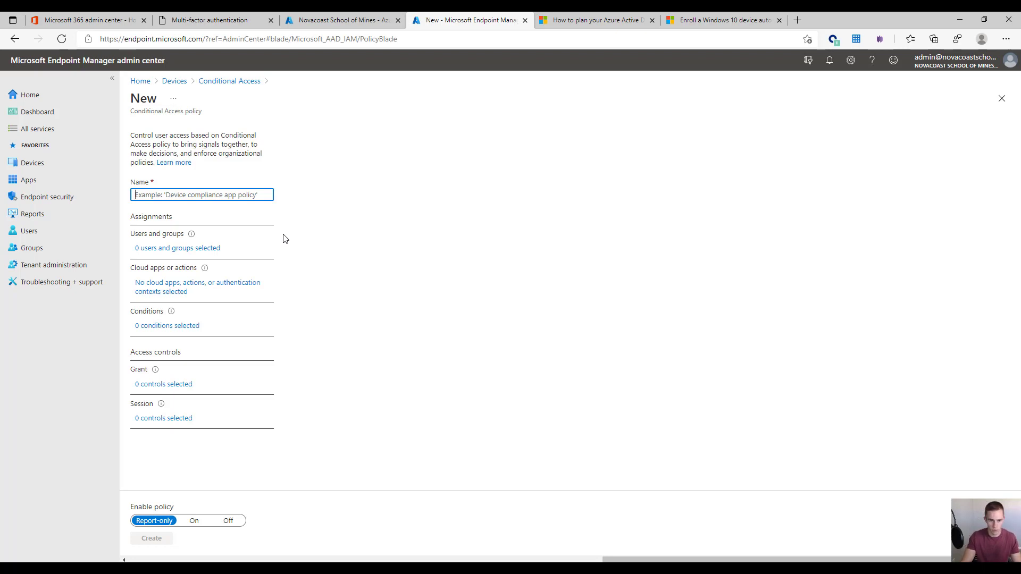
{"action": "left_click", "coordinate": [201, 250]}
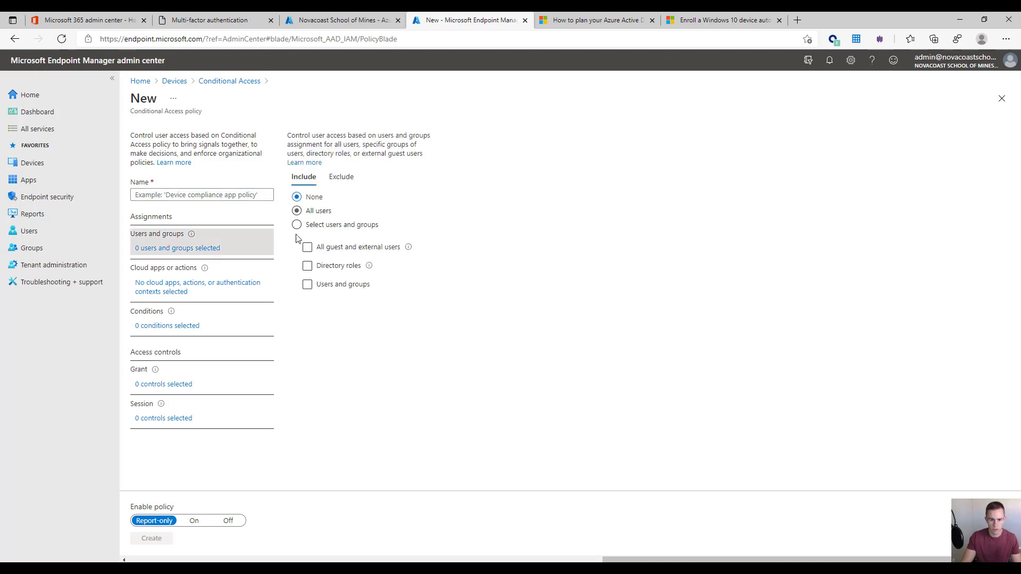
{"action": "left_click", "coordinate": [330, 226]}
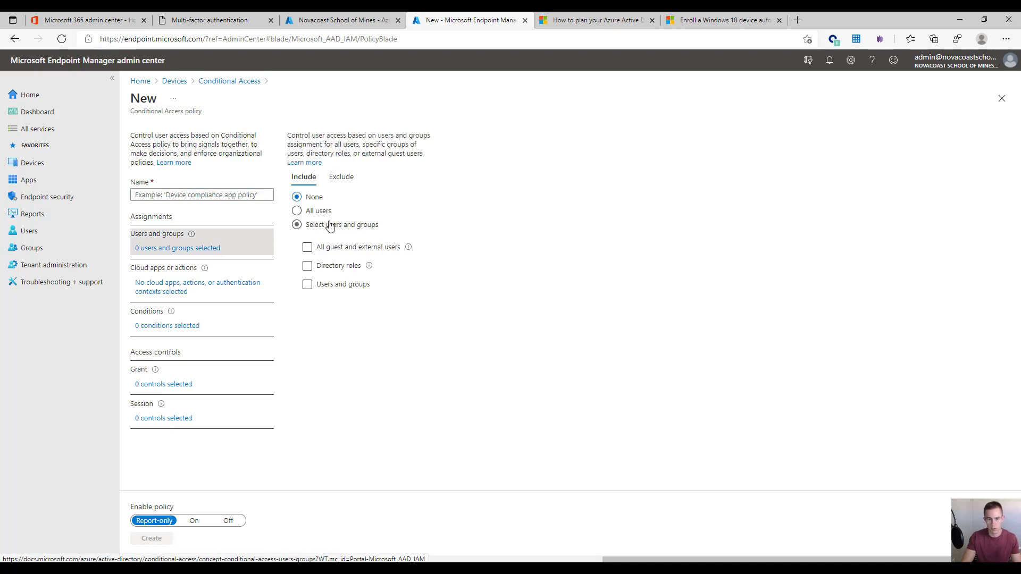
{"action": "left_click", "coordinate": [318, 211]}
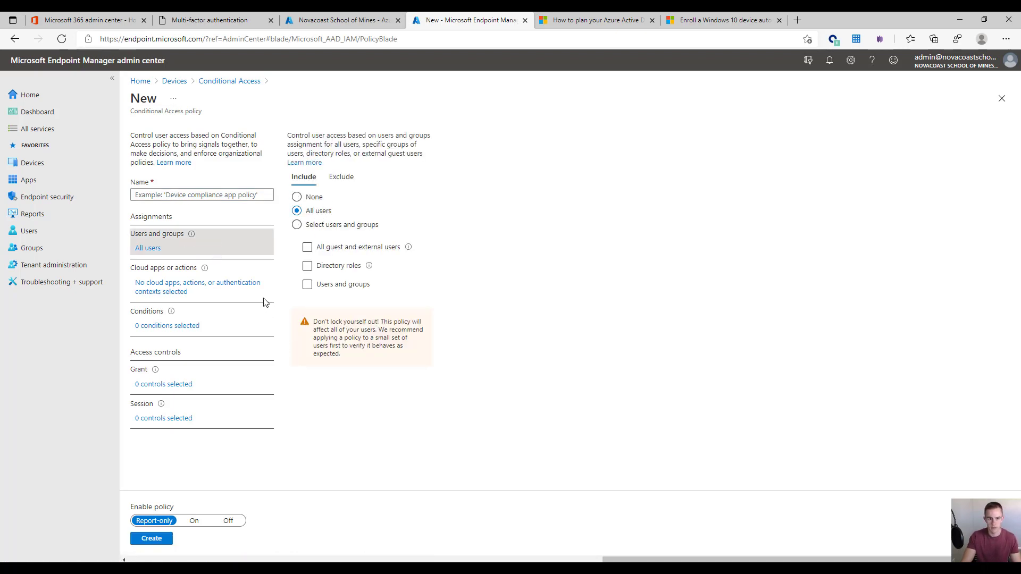
- Target all cloud apps while excluding Microsoft Intune Enrollment
{"action": "left_click", "coordinate": [187, 294]}
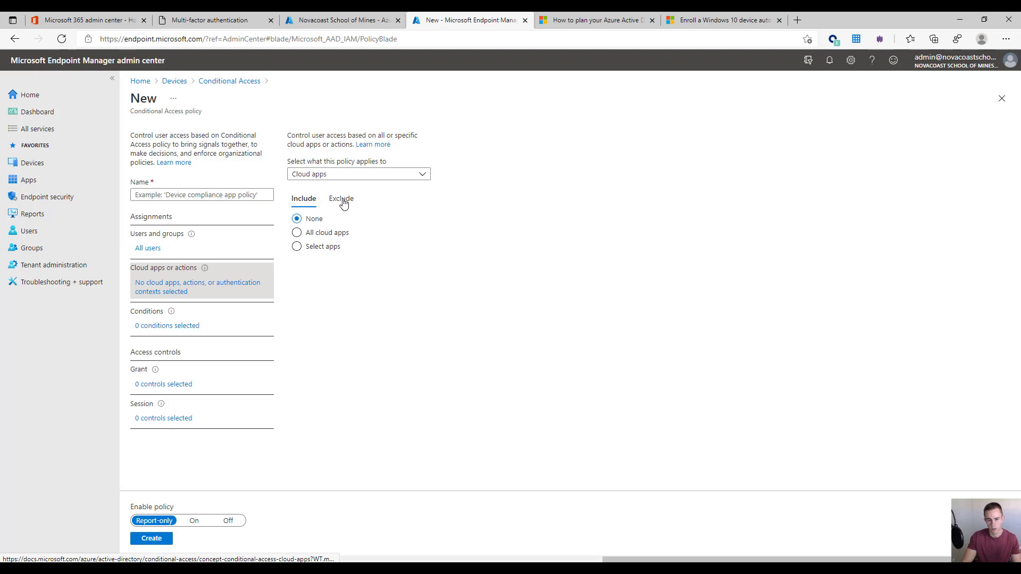
{"action": "left_click", "coordinate": [338, 237]}
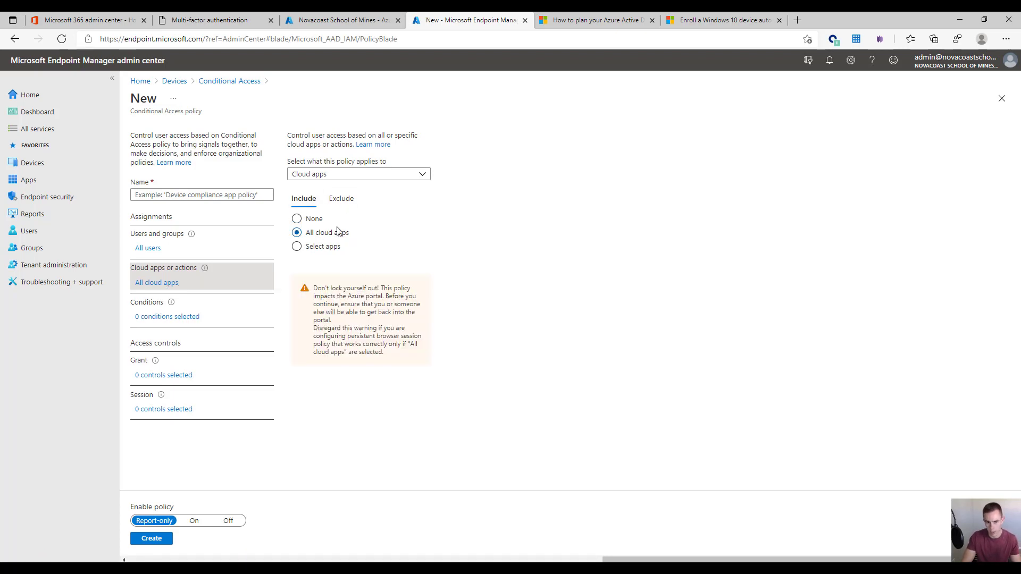
{"action": "left_click", "coordinate": [342, 199]}
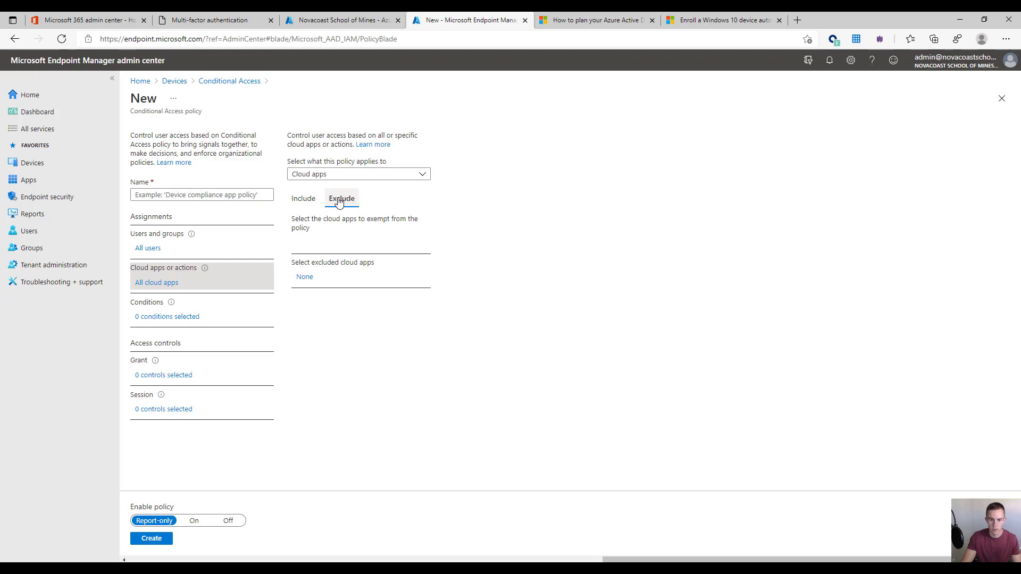
{"action": "left_click", "coordinate": [304, 277]}
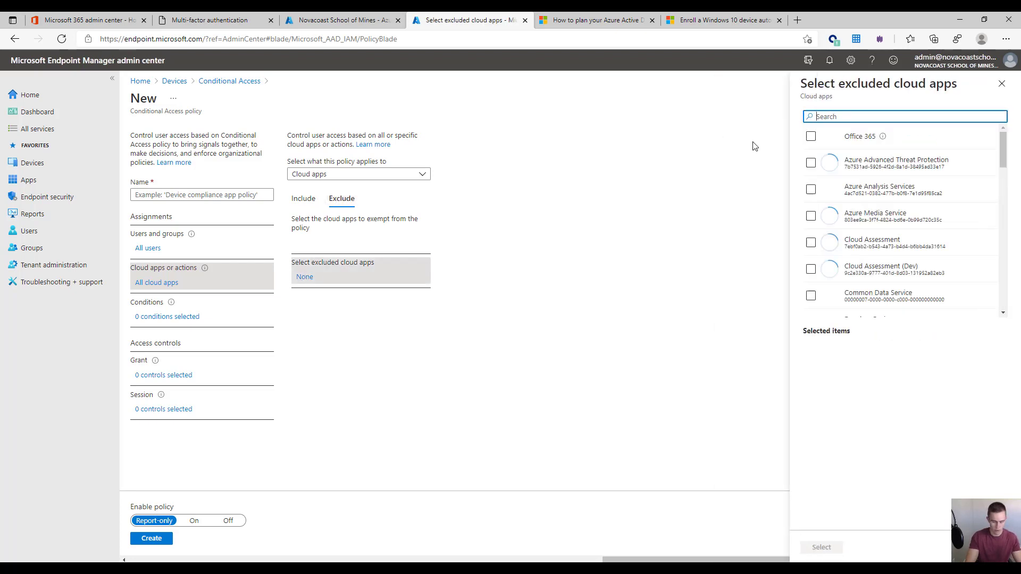
{"action": "type", "text": "Intune"}
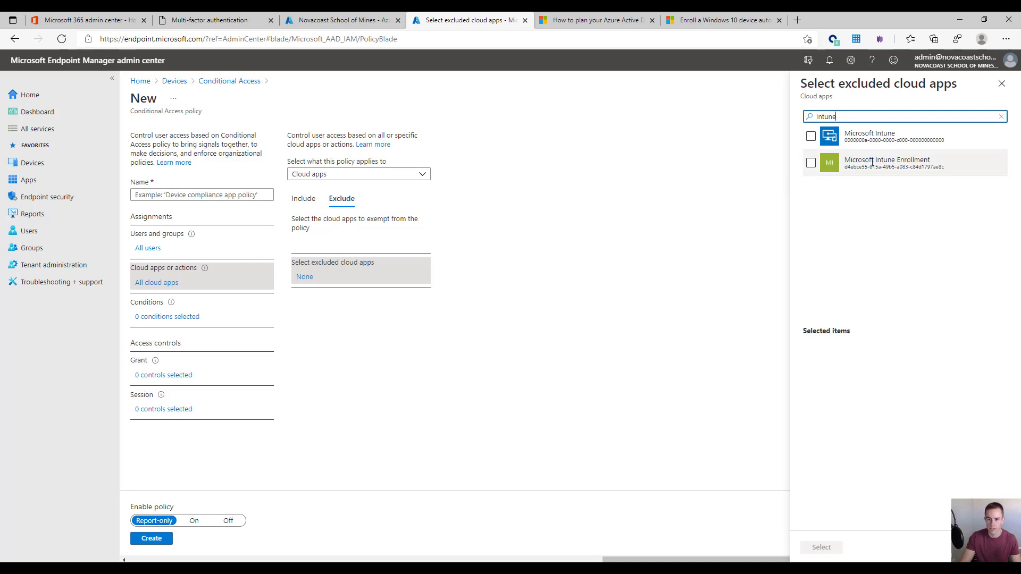
{"action": "left_click", "coordinate": [811, 163]}
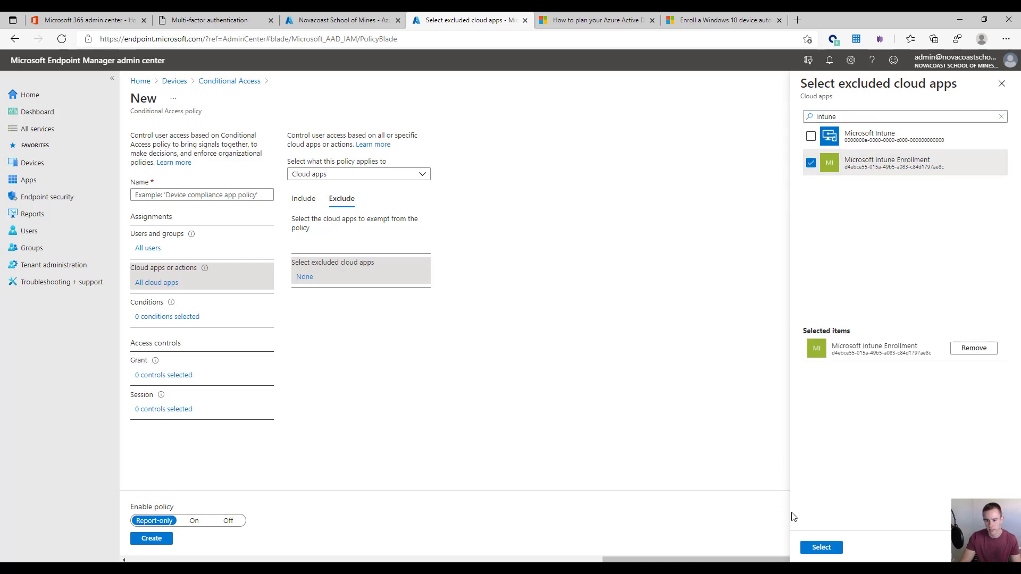
{"action": "left_click", "coordinate": [836, 554]}
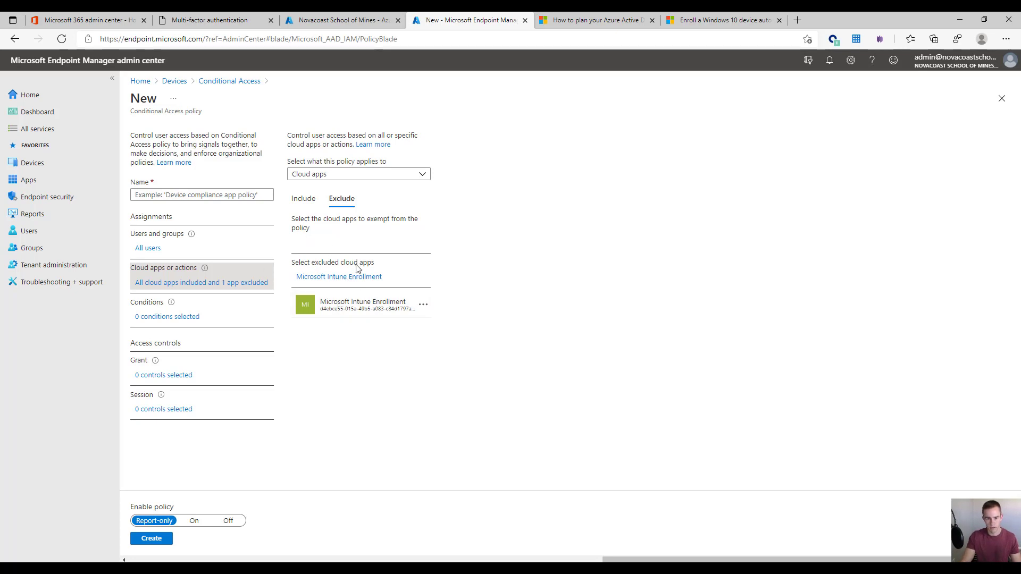
{"action": "left_click", "coordinate": [303, 198]}
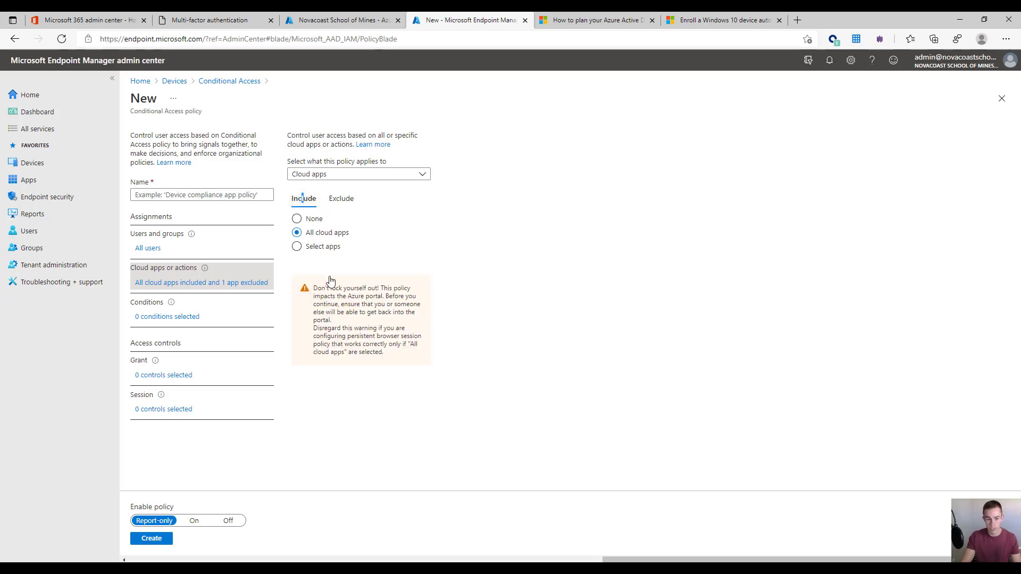
- Try requiring a Hybrid Azure AD joined device grant, then discard the unsaved change
{"action": "left_click", "coordinate": [169, 376]}
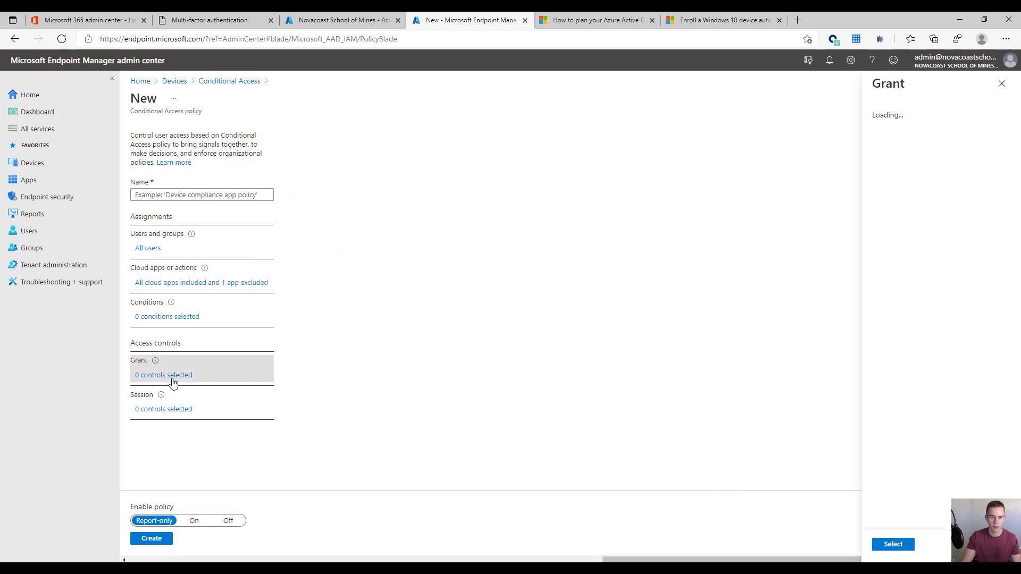
{"action": "left_click", "coordinate": [952, 232]}
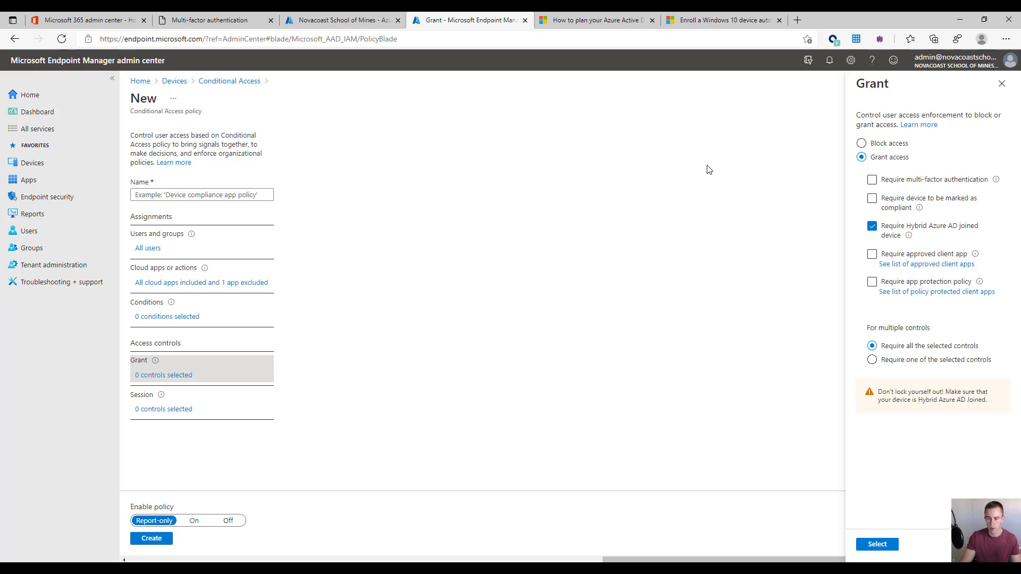
{"action": "left_click", "coordinate": [158, 285]}
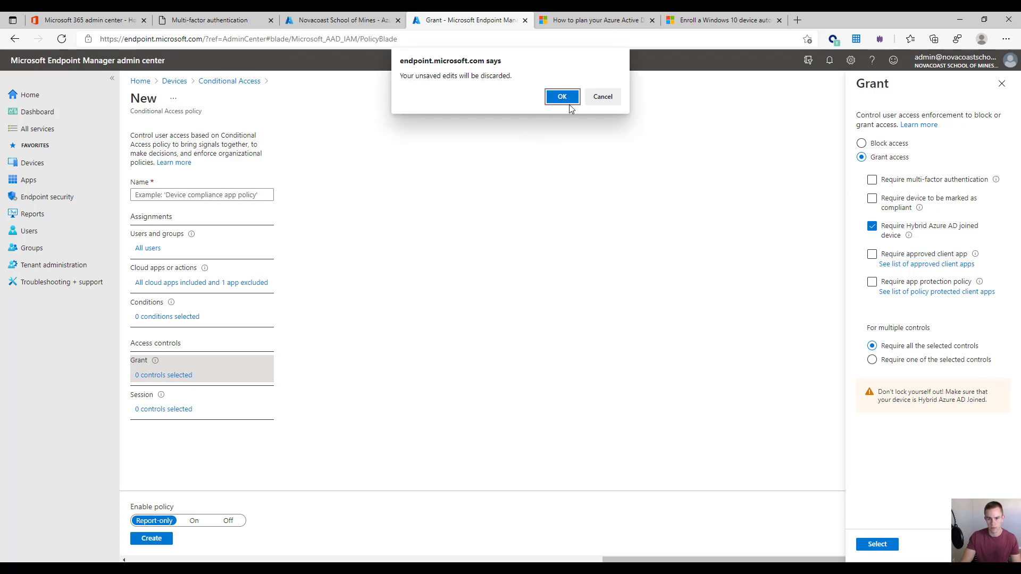
{"action": "left_click", "coordinate": [562, 97]}
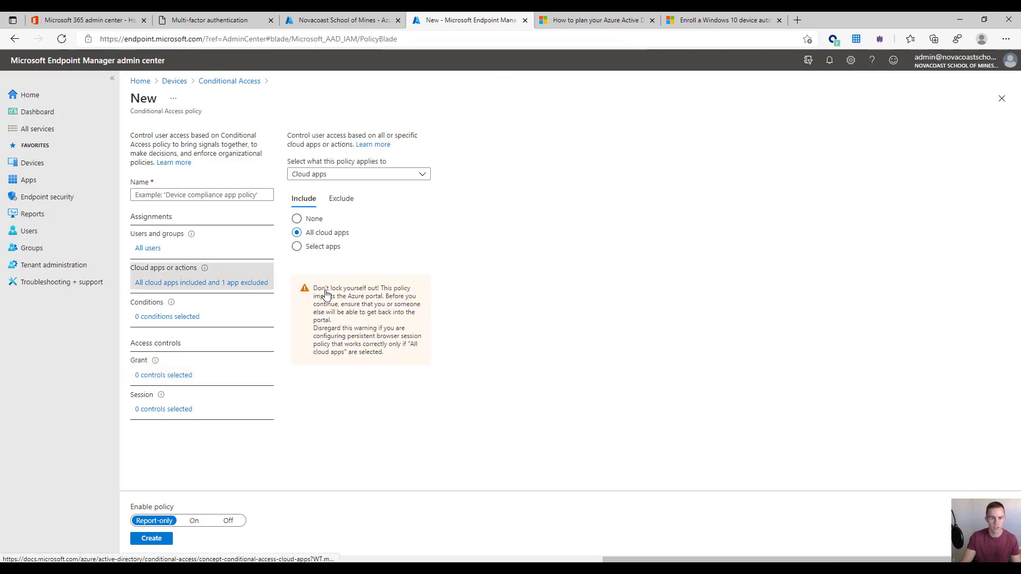
{"action": "left_click", "coordinate": [339, 199]}
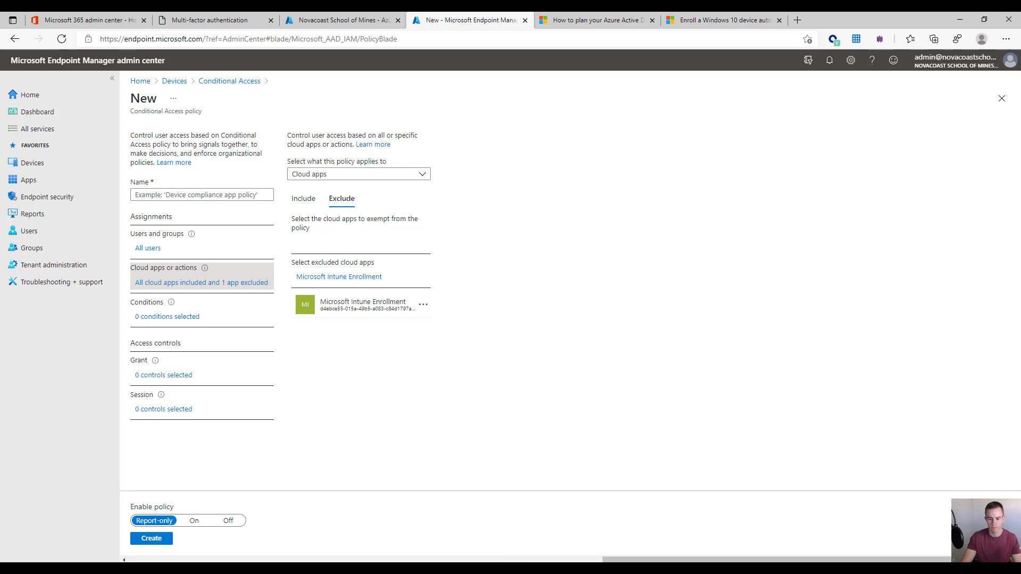
{"action": "key", "text": "alt+Tab"}
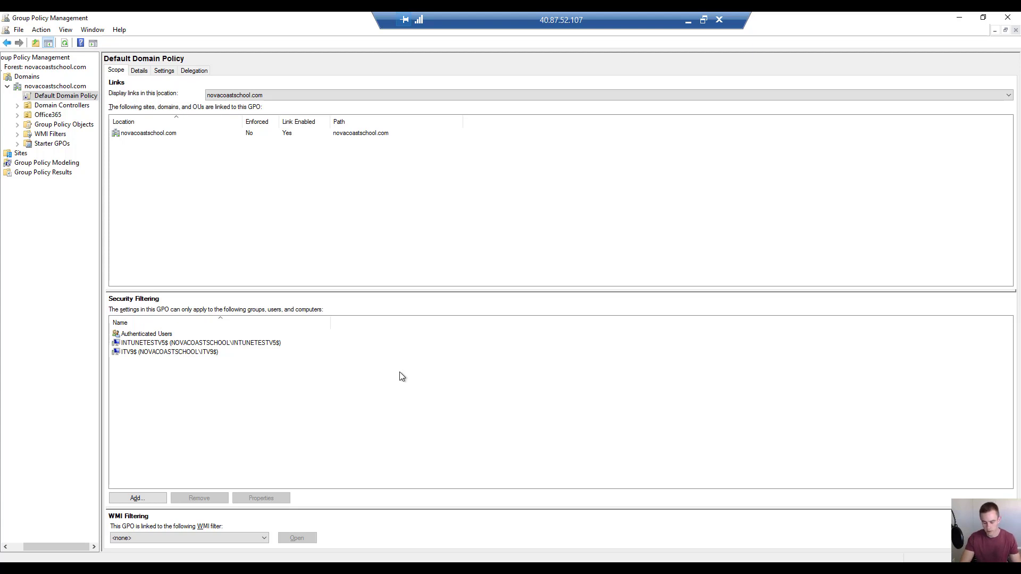
- Launch Azure AD Connect and start the Configure device options task up to Azure AD sign-in
{"action": "key", "text": "super"}
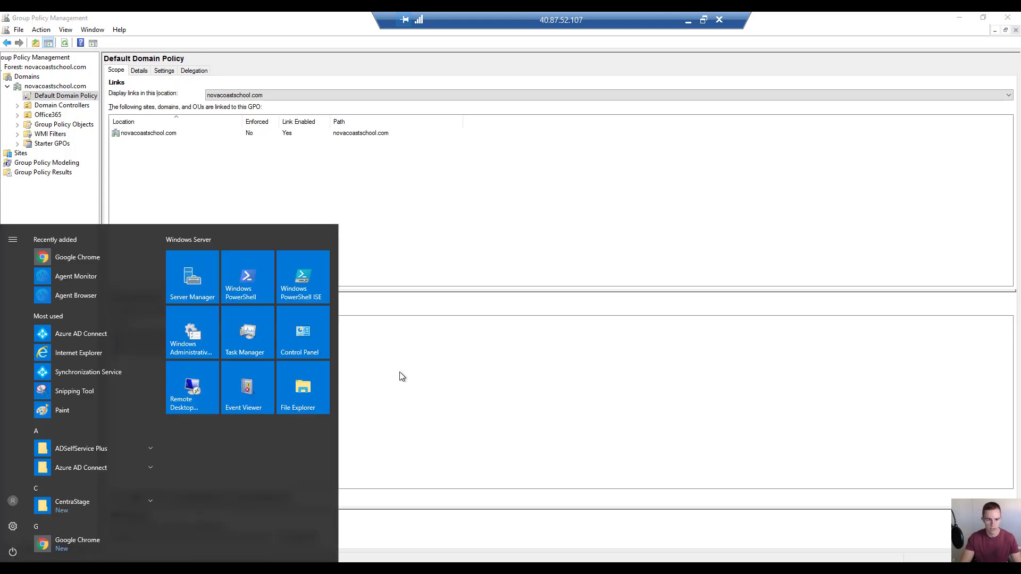
{"action": "left_click", "coordinate": [80, 334]}
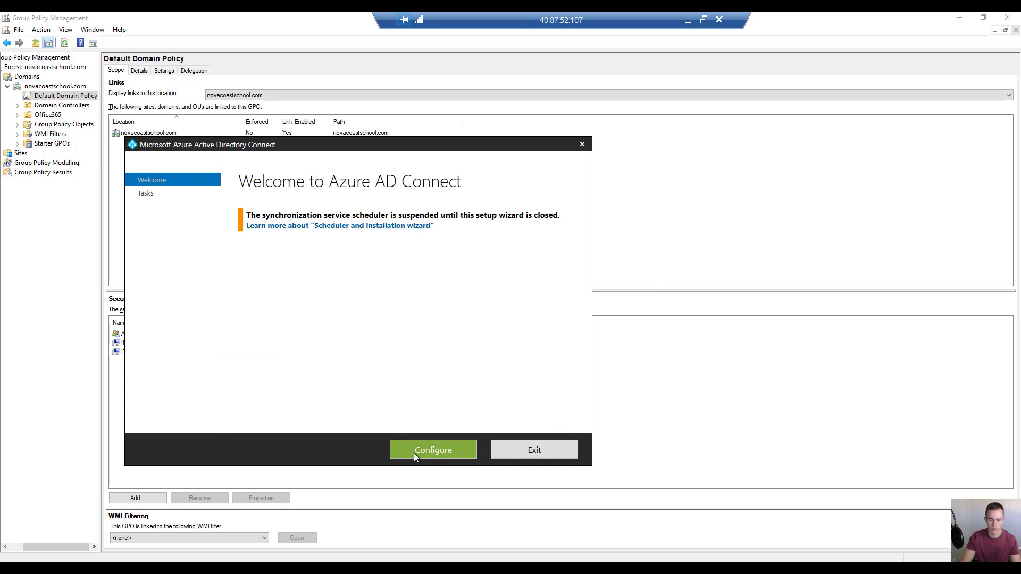
{"action": "left_click", "coordinate": [420, 452]}
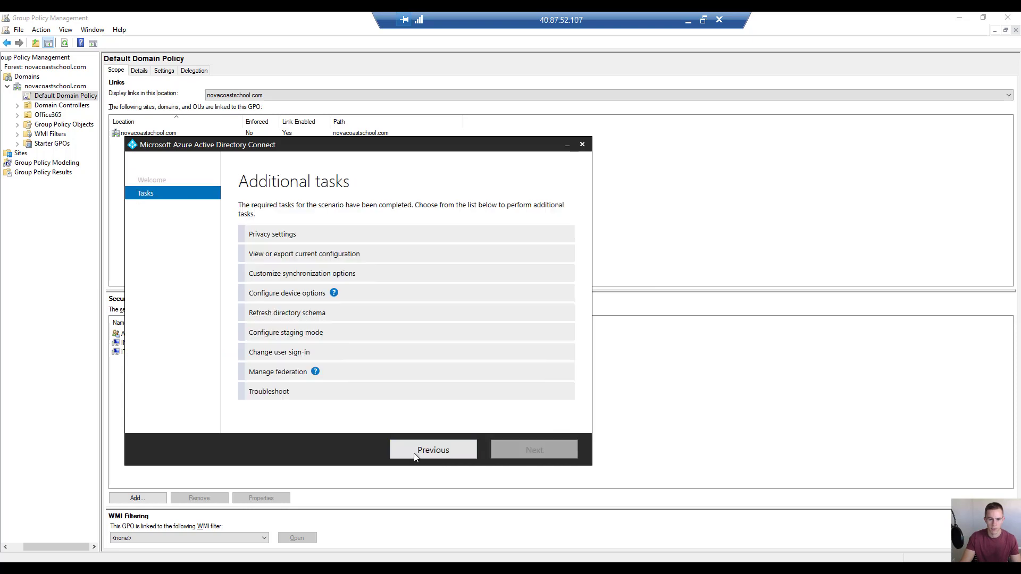
{"action": "left_click", "coordinate": [289, 296]}
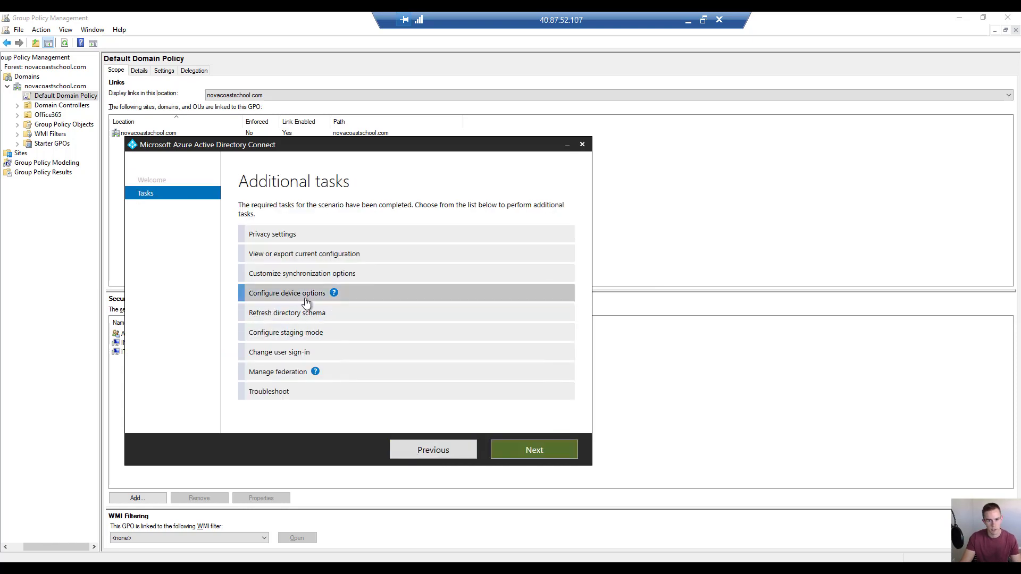
{"action": "left_click", "coordinate": [510, 445]}
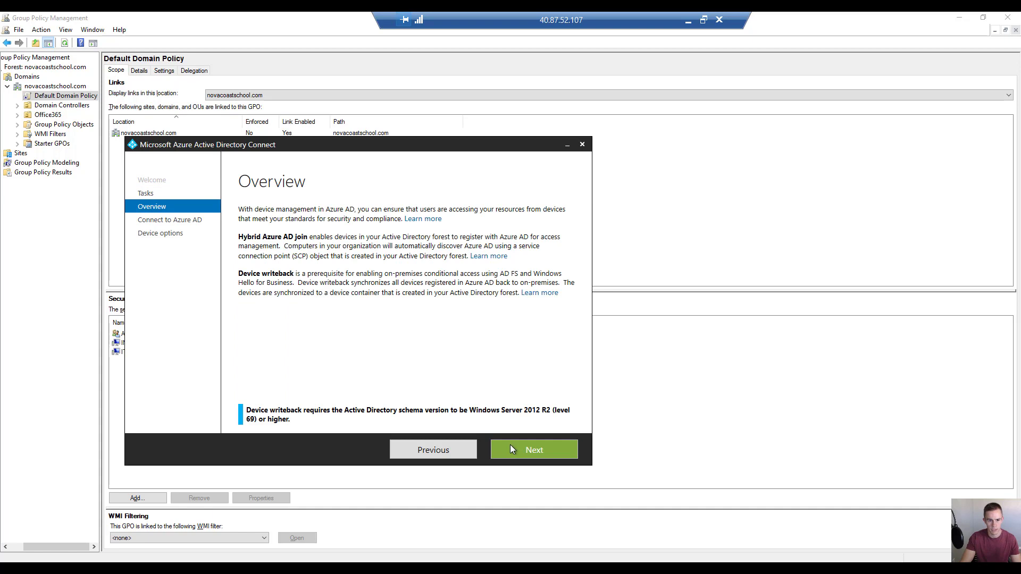
{"action": "left_click", "coordinate": [552, 452]}
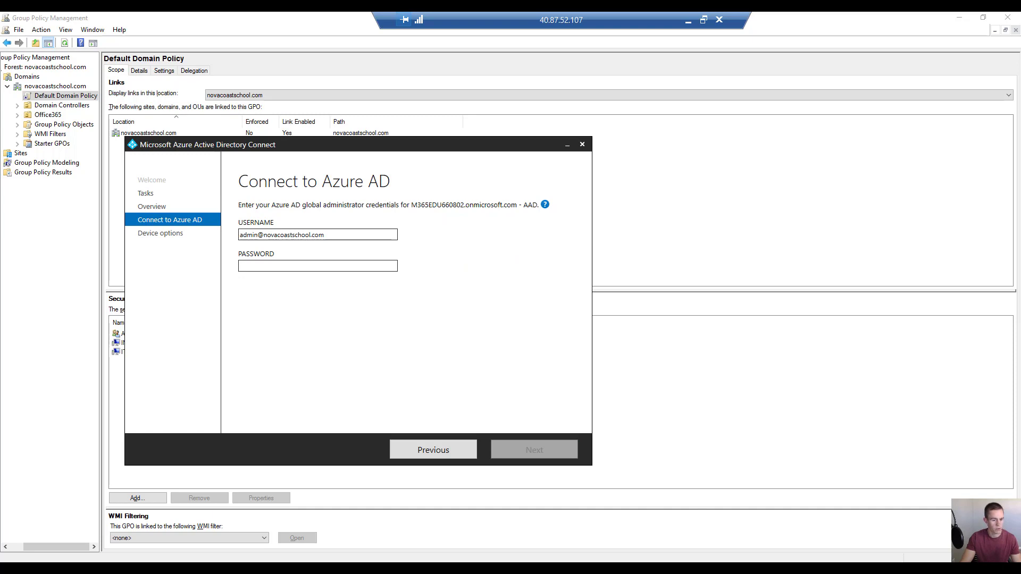
- Sign in to Azure AD by pasting the administrator password in the wizard and sign-in window
{"action": "left_click", "coordinate": [308, 267]}
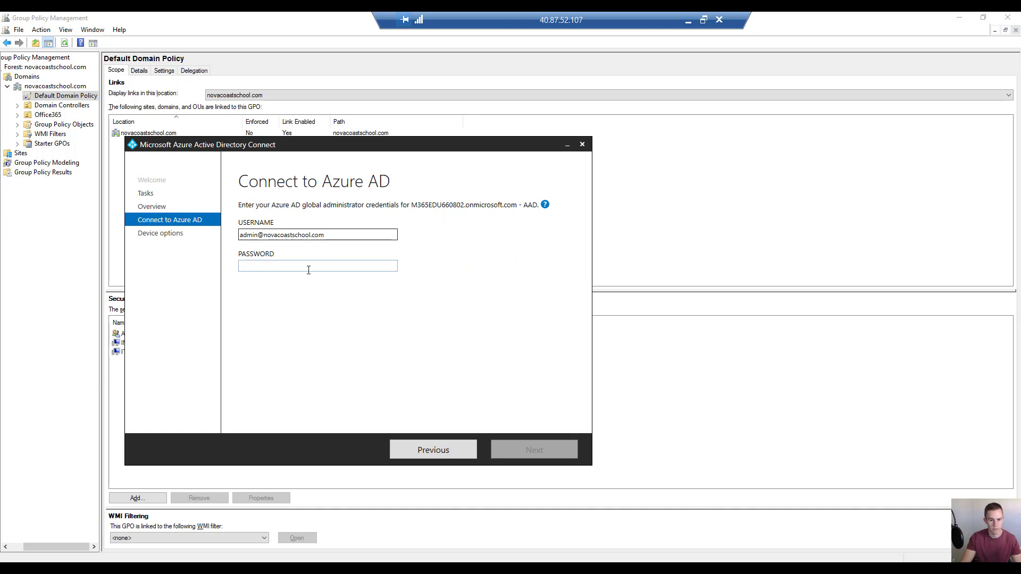
{"action": "key", "text": "ctrl+v"}
{"action": "left_click", "coordinate": [554, 453]}
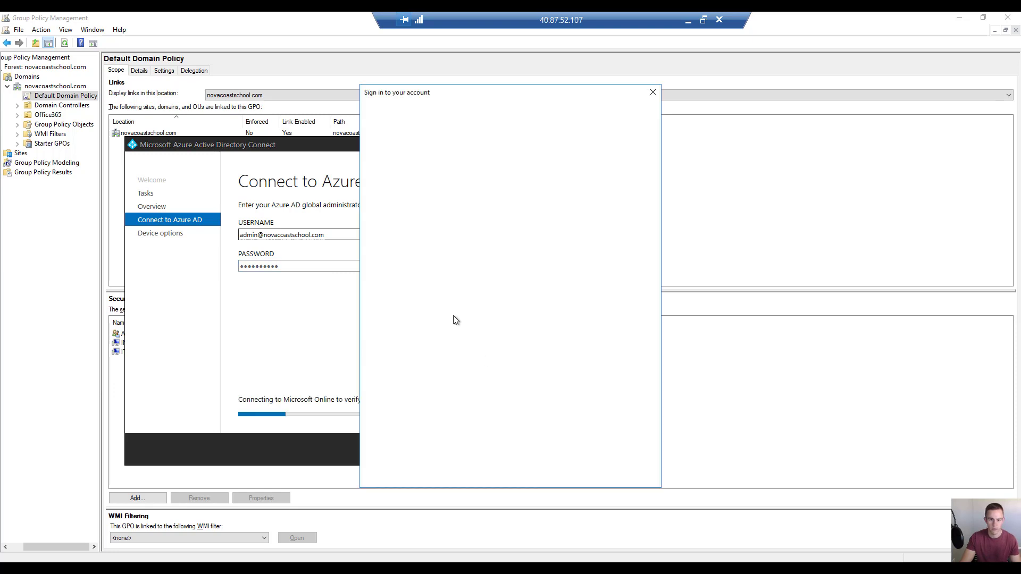
{"action": "key", "text": "ctrl+v"}
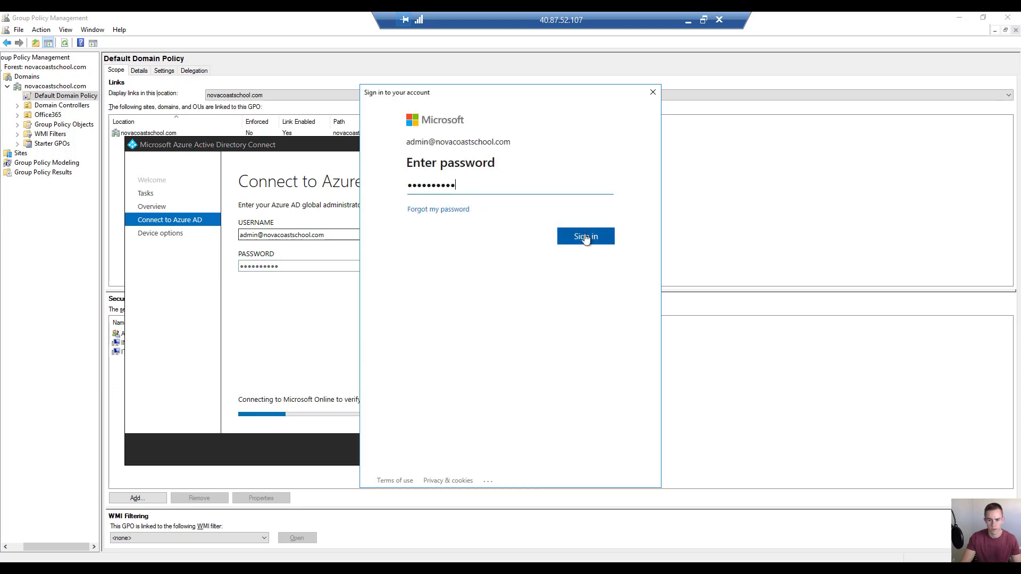
{"action": "left_click", "coordinate": [586, 236]}
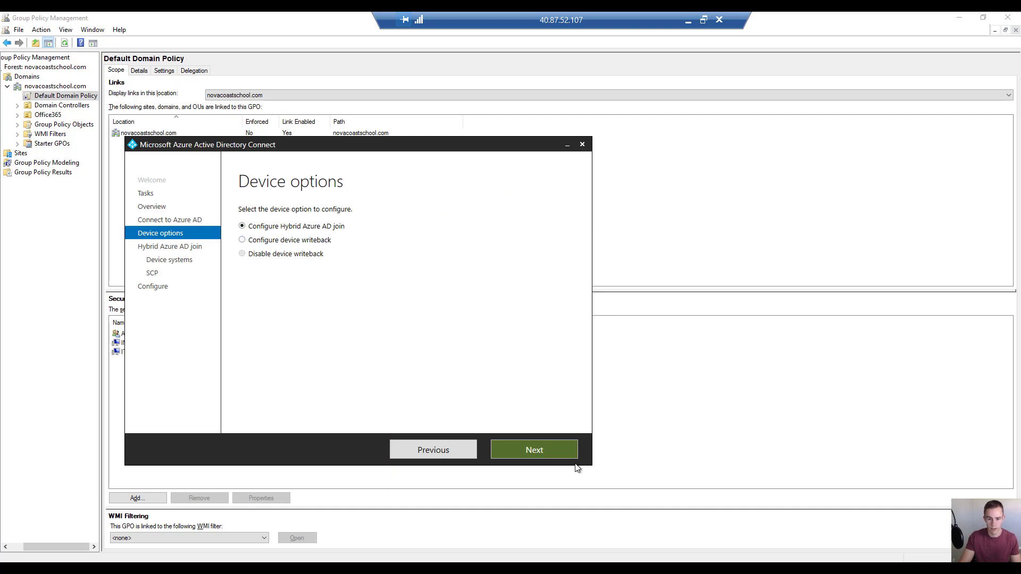
- Target Windows 10 or later devices for hybrid join and select the novacoastschool.com forest for SCP
{"action": "left_click", "coordinate": [535, 450]}
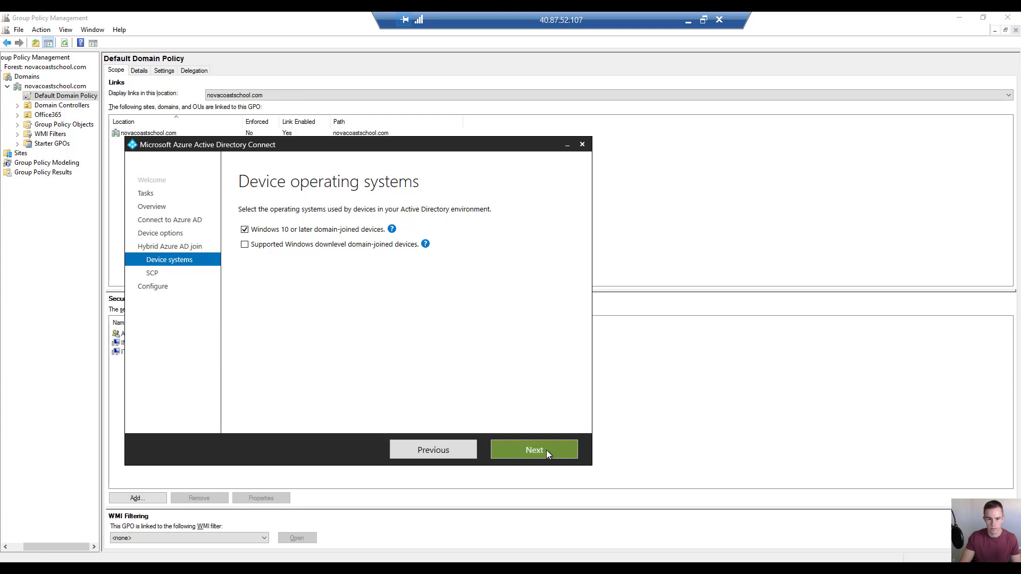
{"action": "left_click", "coordinate": [546, 450]}
{"action": "left_click", "coordinate": [248, 277]}
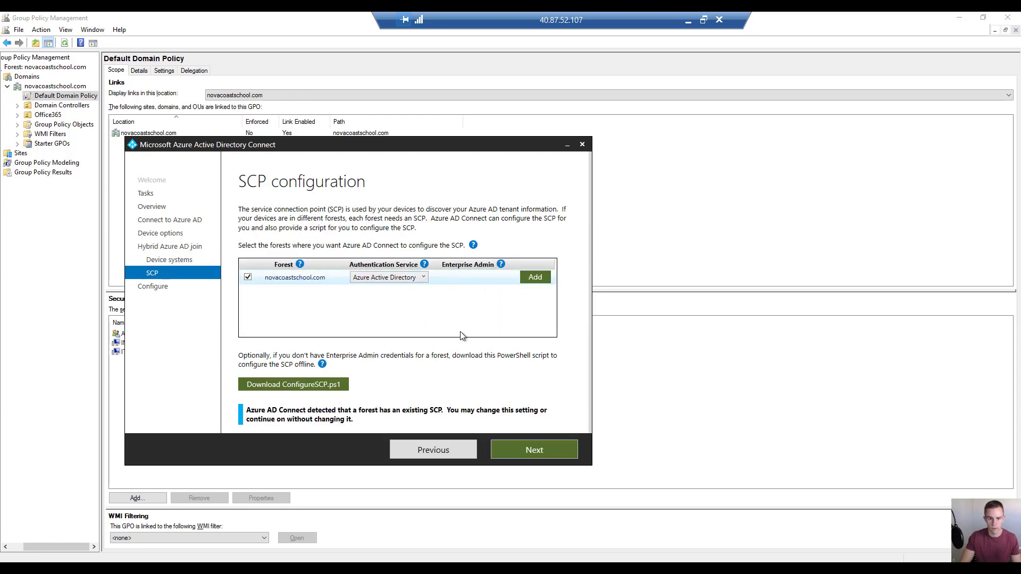
- Enter the enterprise admin username and password for the forest's SCP, then continue to Ready to configure
{"action": "left_click", "coordinate": [531, 278]}
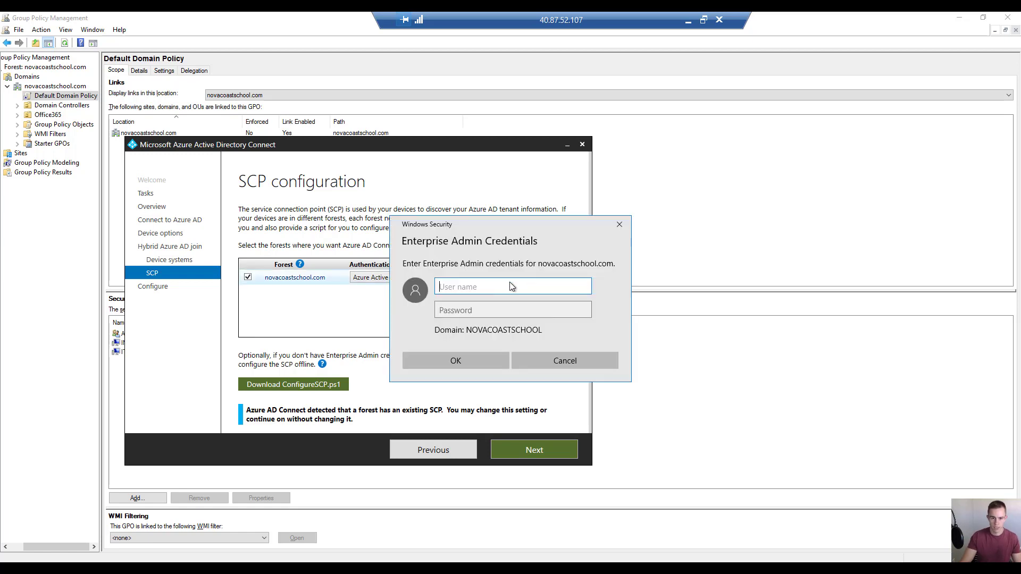
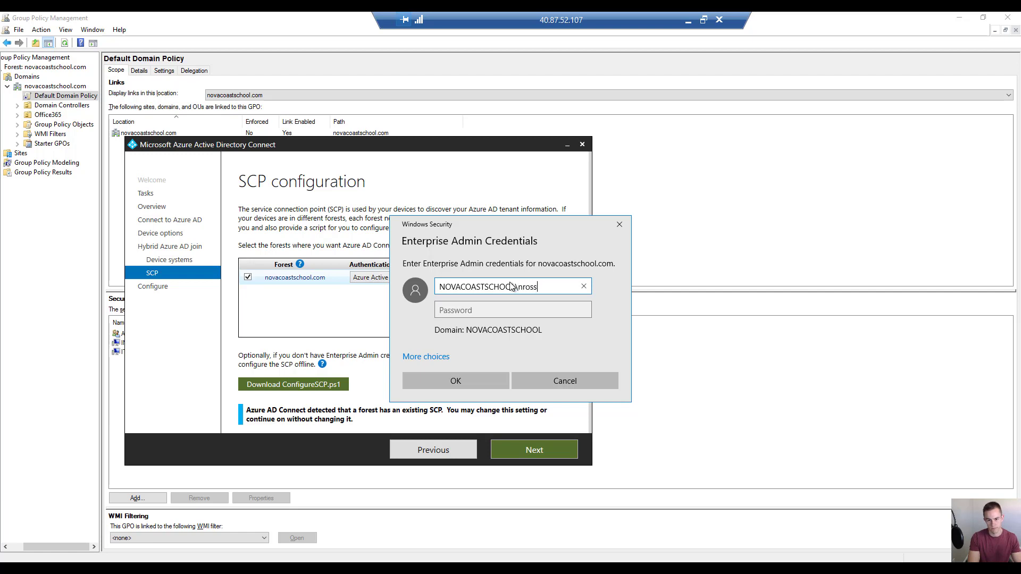
{"action": "key", "text": "Tab"}
{"action": "type", "text": "*"}
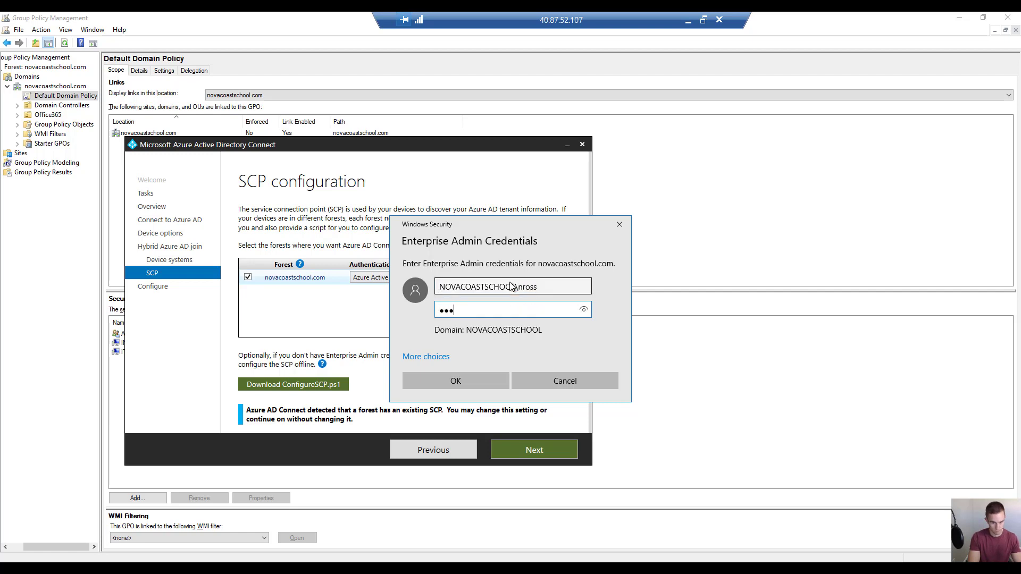
{"action": "type", "text": "************"}
{"action": "key", "text": "Return"}
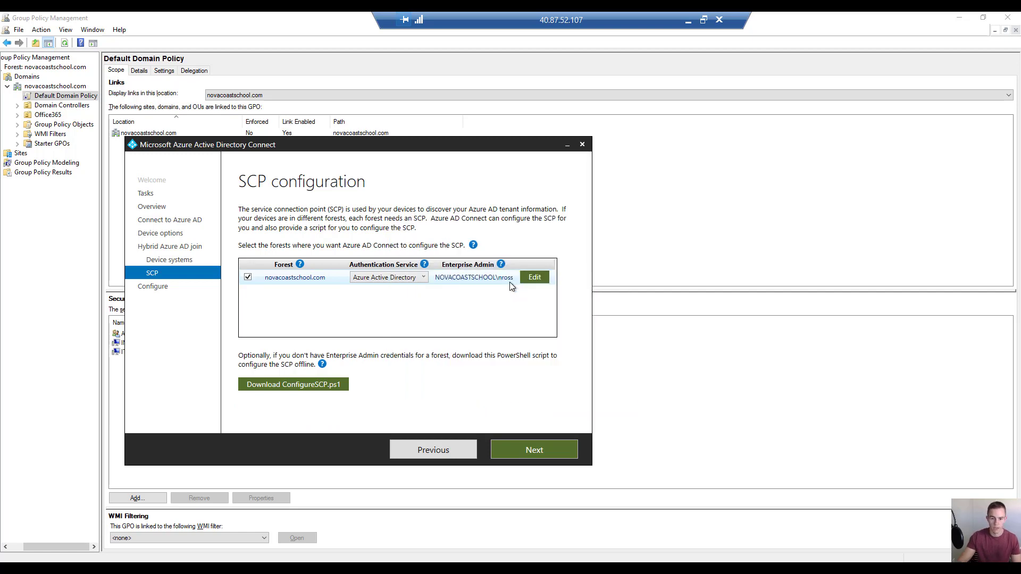
{"action": "left_click", "coordinate": [547, 442]}
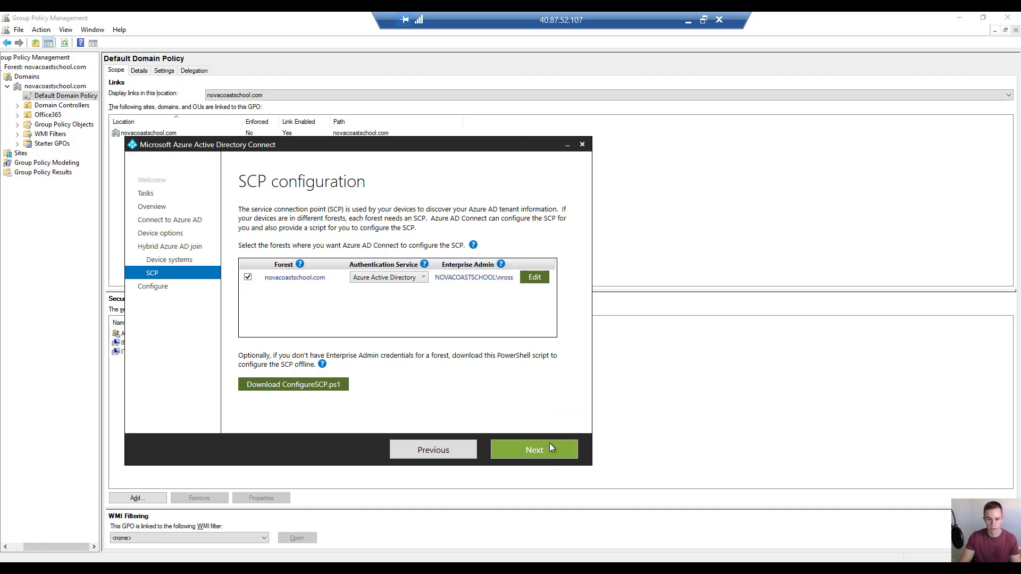
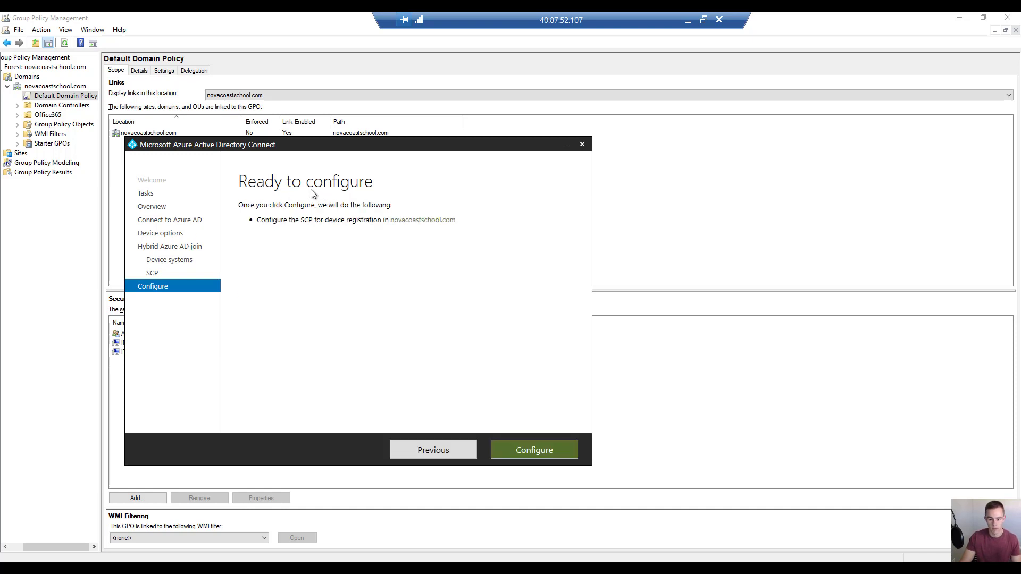
- Run the hybrid Azure AD join configuration and exit Azure AD Connect once it completes
{"action": "left_click", "coordinate": [550, 448]}
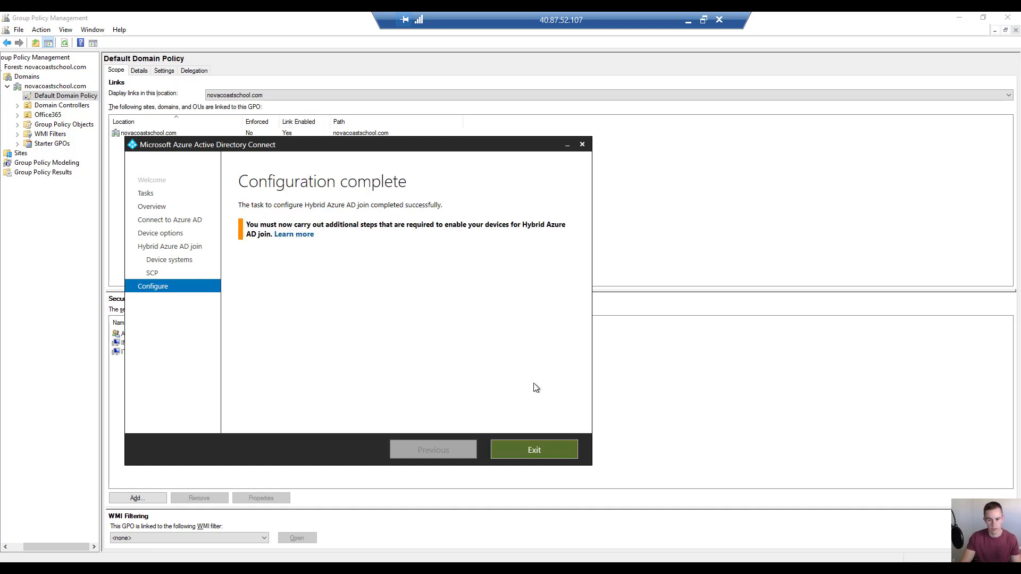
{"action": "left_click", "coordinate": [527, 448]}
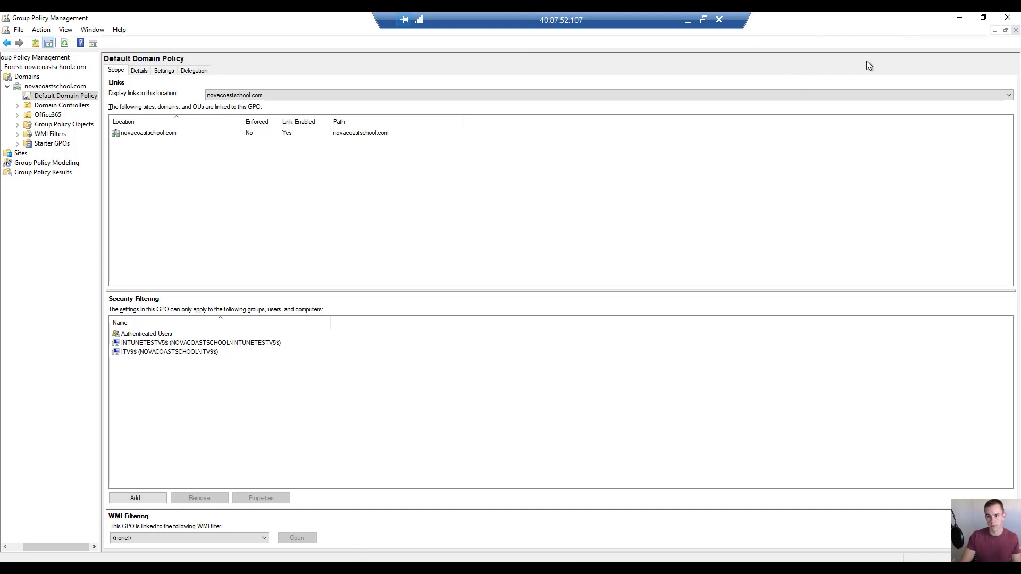
- Check the Computers container in Active Directory Users and Computers, then minimize the remote session
{"action": "left_click", "coordinate": [959, 18]}
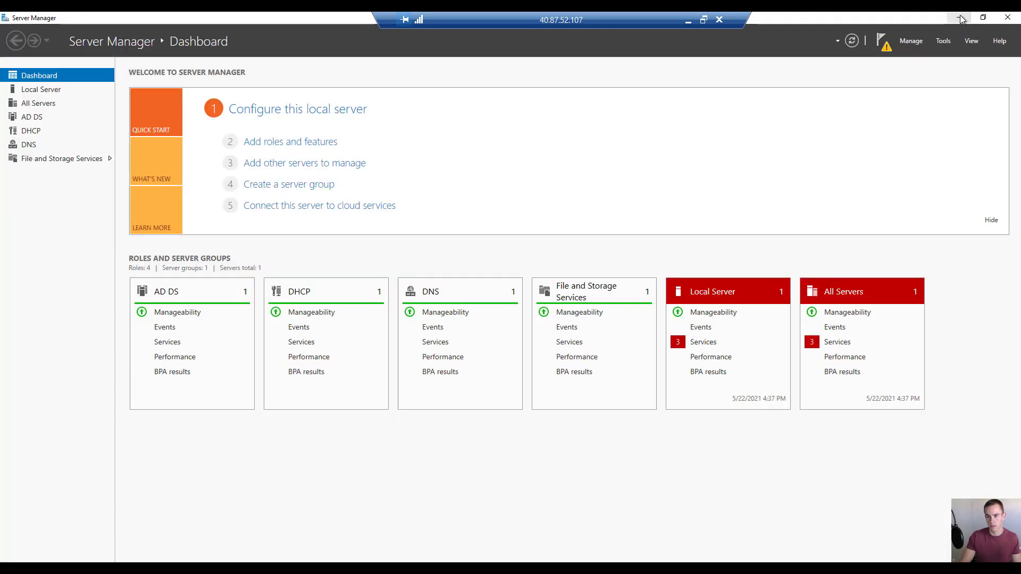
{"action": "left_click", "coordinate": [943, 41]}
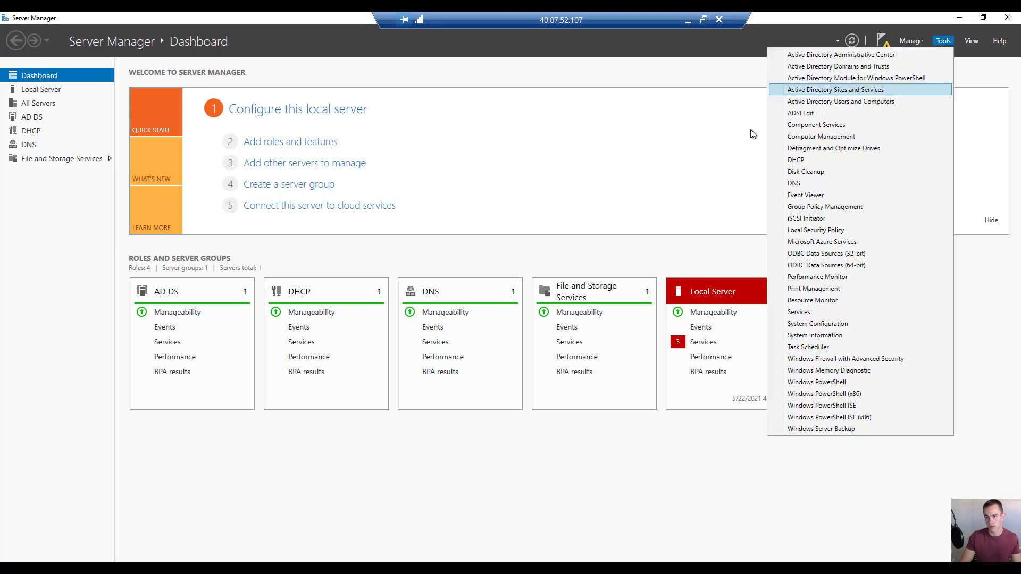
{"action": "left_click", "coordinate": [857, 101]}
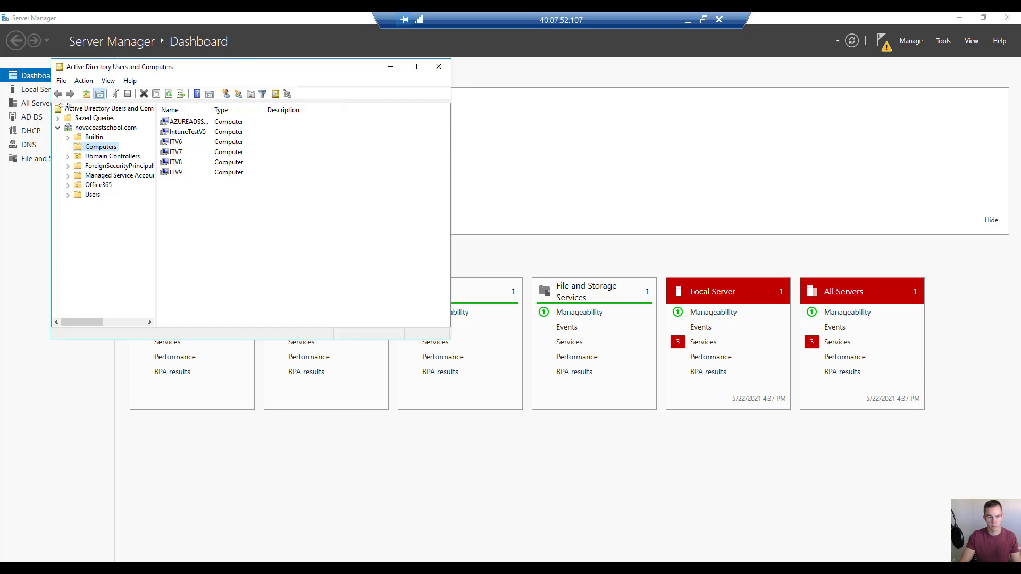
{"action": "left_click", "coordinate": [390, 66]}
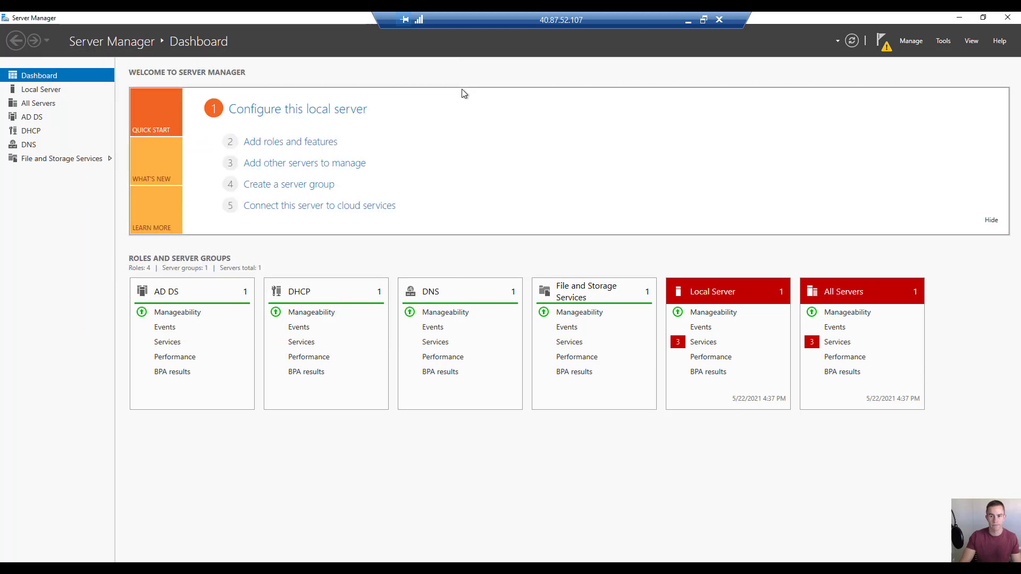
{"action": "left_click", "coordinate": [688, 20]}
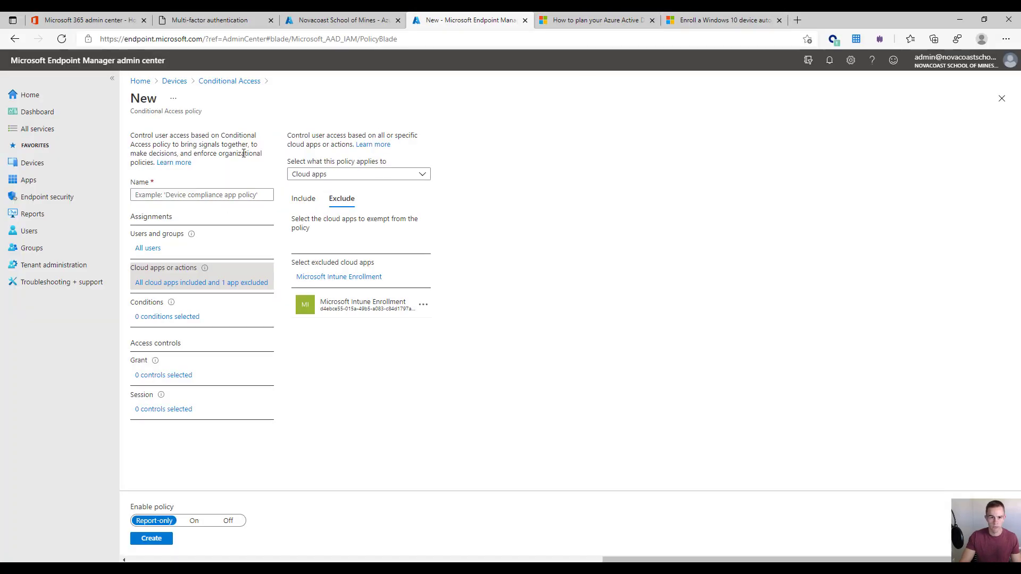
- Review the Azure AD All devices list of seven devices, then return to the remote server
{"action": "left_click", "coordinate": [340, 20]}
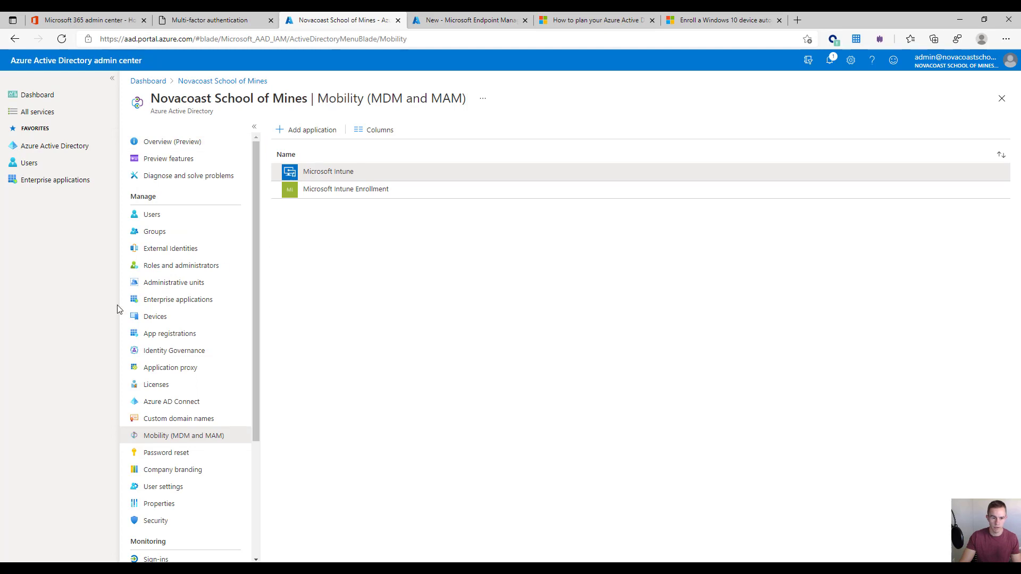
{"action": "left_click", "coordinate": [155, 317]}
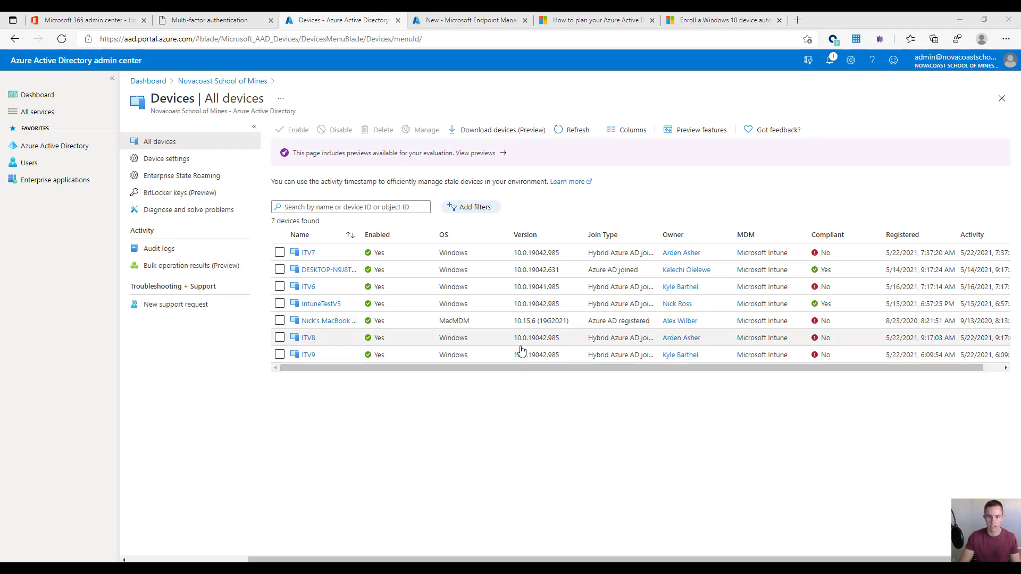
{"action": "key", "text": "alt+Tab"}
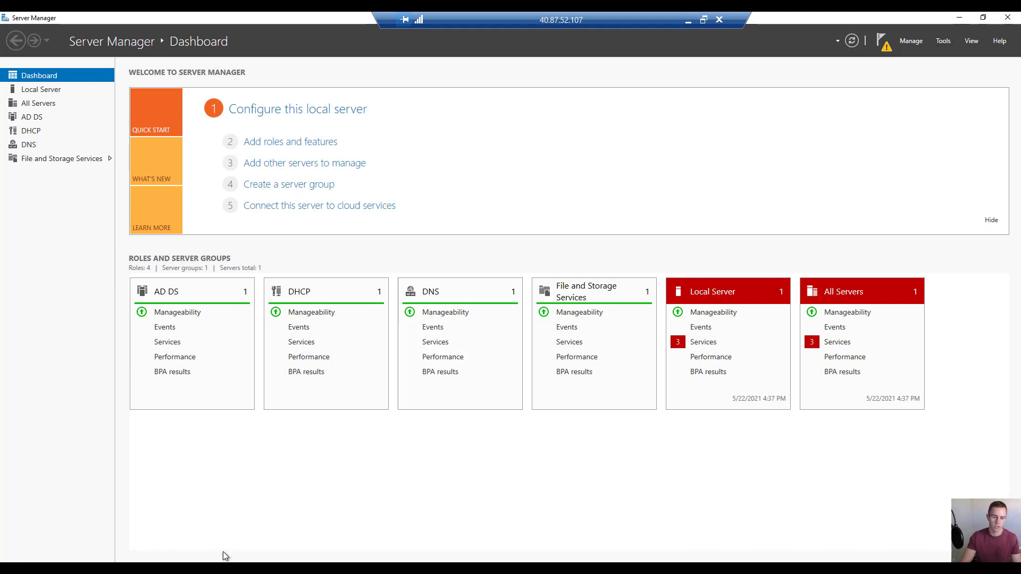
- Scroll the auto-enrollment docs to 'Configure the auto-enrollment for a group of devices'
{"action": "key", "text": "alt+Tab"}
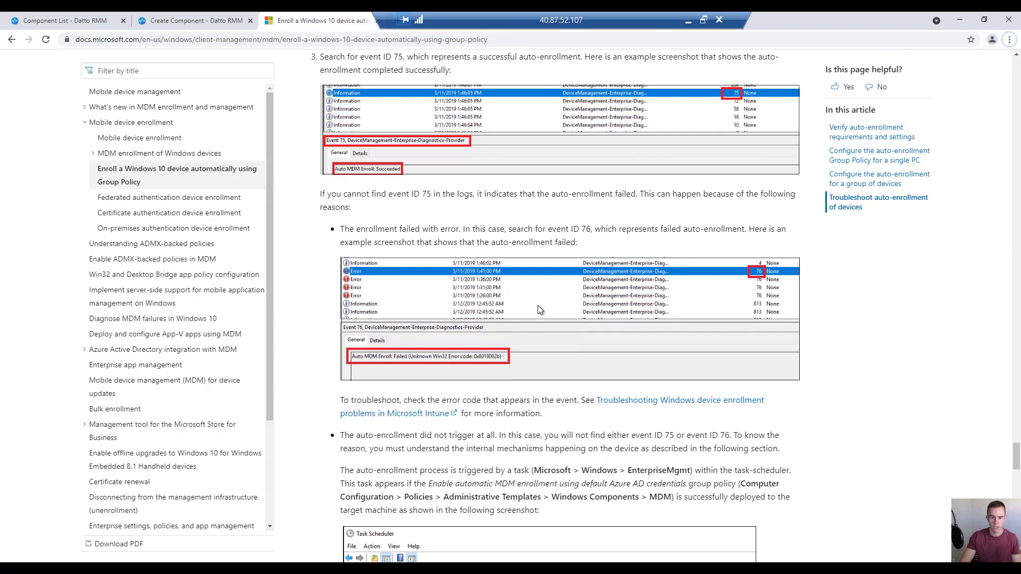
{"action": "scroll", "coordinate": [538, 305], "scroll_direction": "up", "scroll_amount": 15}
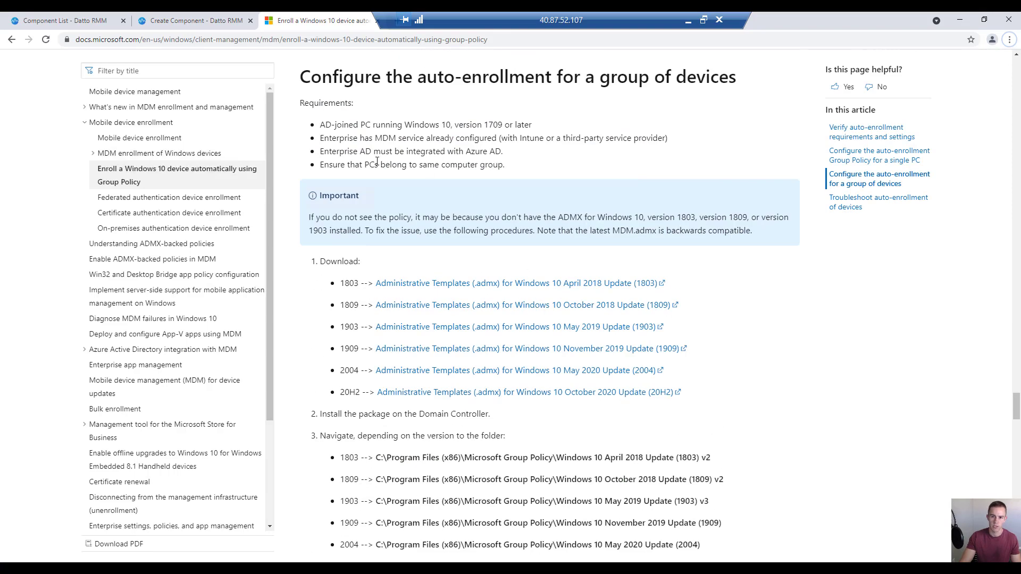
{"action": "scroll", "coordinate": [549, 259], "scroll_direction": "up", "scroll_amount": 6}
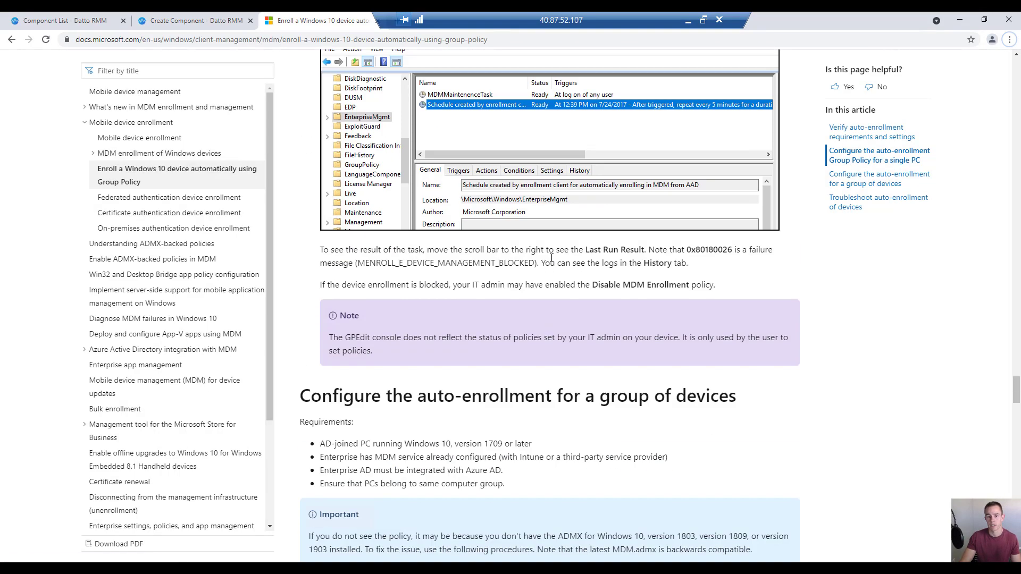
{"action": "scroll", "coordinate": [551, 258], "scroll_direction": "up", "scroll_amount": 3}
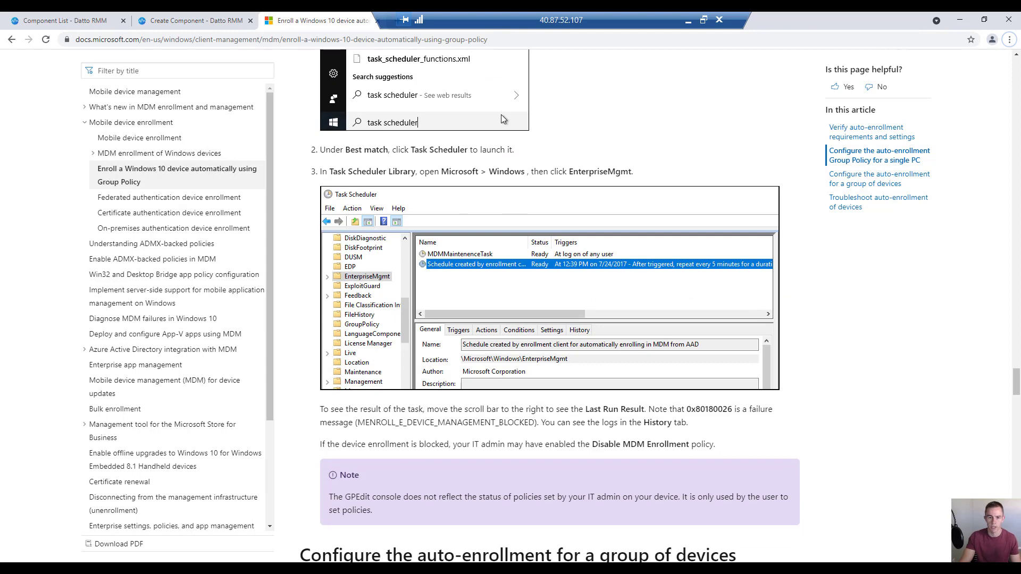
{"action": "scroll", "coordinate": [501, 118], "scroll_direction": "down", "scroll_amount": 7}
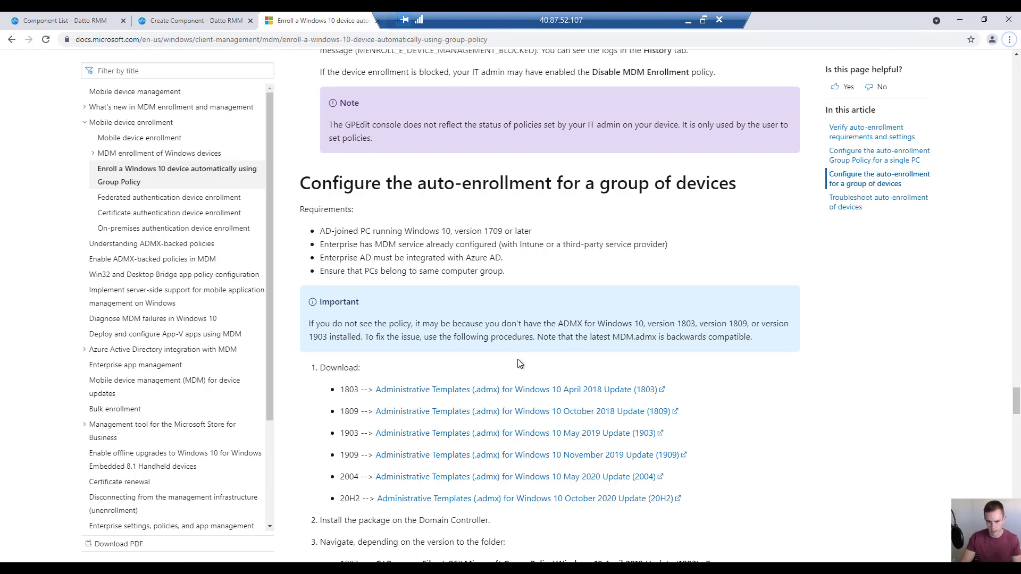
{"action": "scroll", "coordinate": [520, 364], "scroll_direction": "down", "scroll_amount": 1}
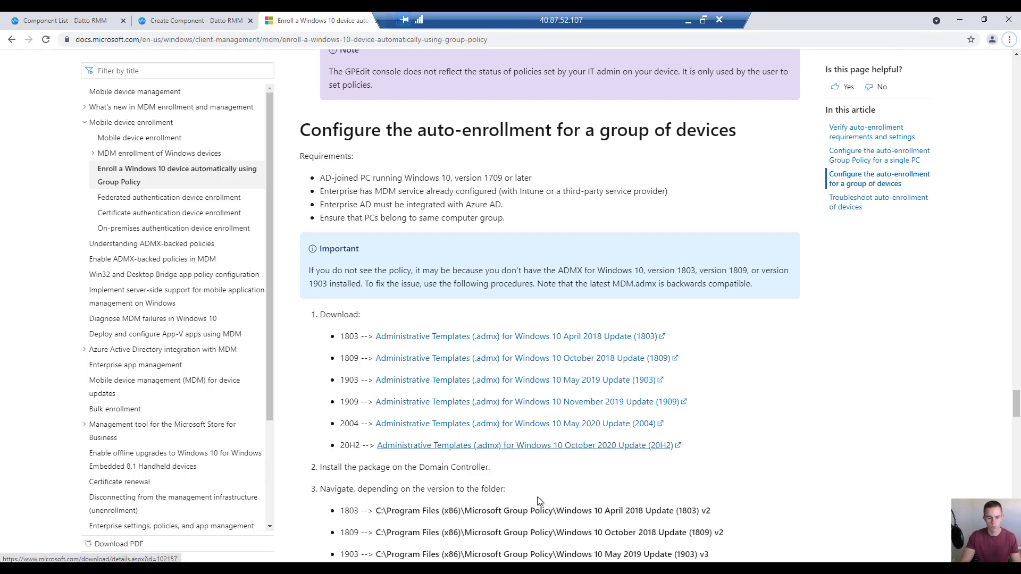
{"action": "scroll", "coordinate": [537, 496], "scroll_direction": "down", "scroll_amount": 2}
- Highlight the 20H2 PolicyDefinitions folder path in the ADMX download steps
{"action": "left_click_drag", "start_coordinate": [371, 514], "coordinate": [743, 520]}
{"action": "left_click", "coordinate": [734, 522]}
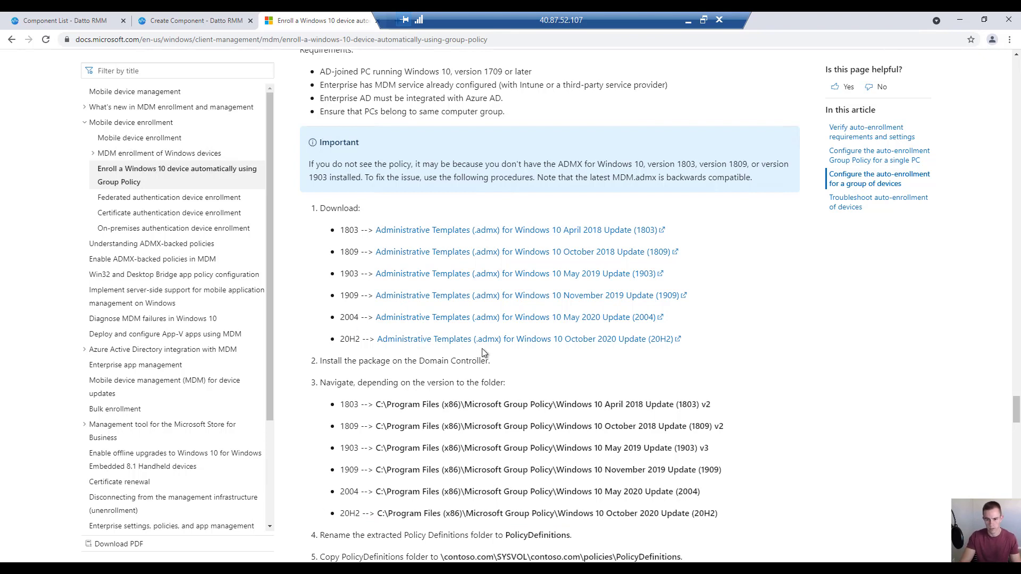
{"action": "left_click_drag", "start_coordinate": [341, 513], "coordinate": [440, 514]}
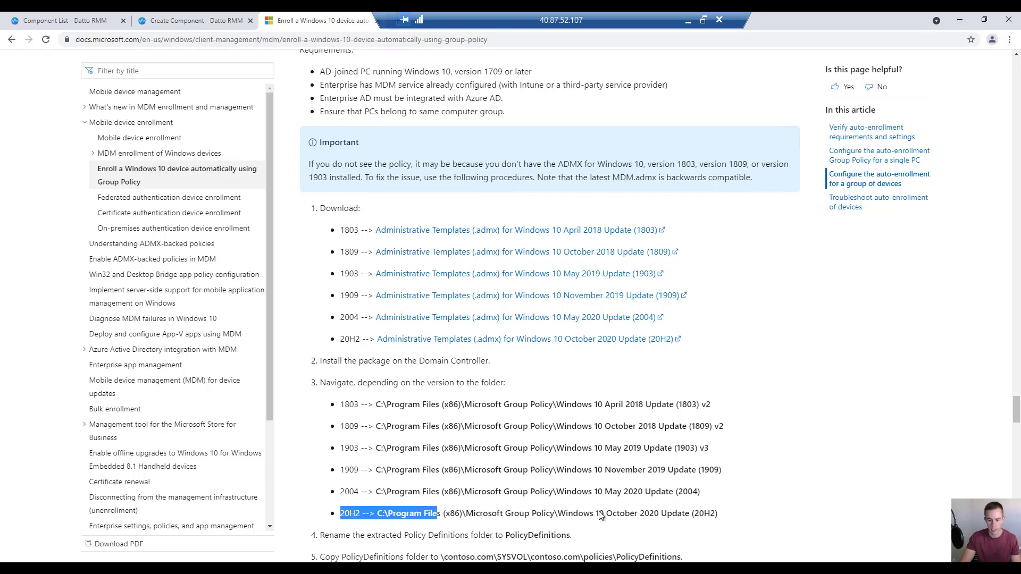
{"action": "left_click", "coordinate": [605, 512]}
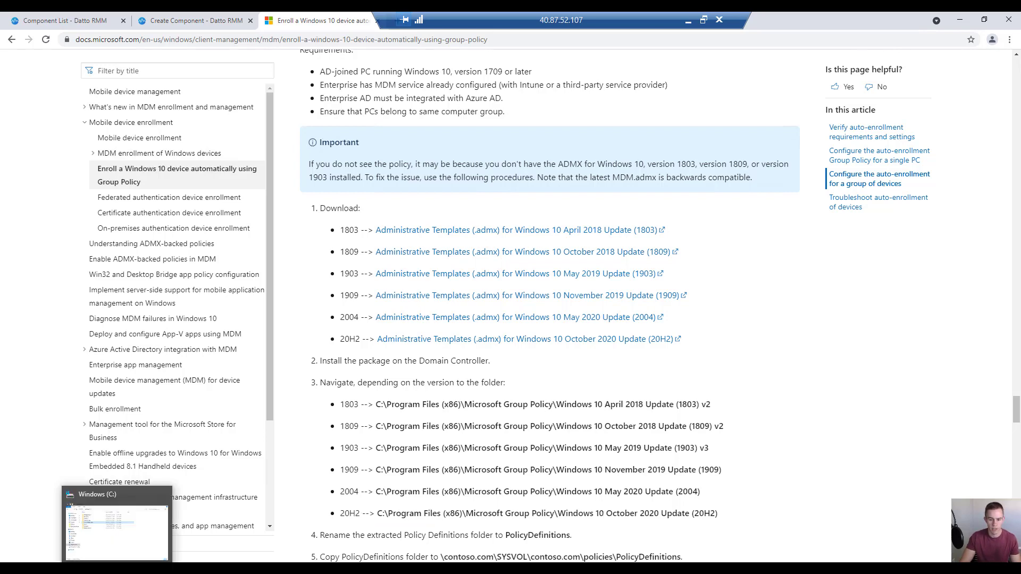
- Browse to C:\Windows\SYSVOL\sysvol\novacoastschool.com\Policies in File Explorer
{"action": "left_click", "coordinate": [111, 556]}
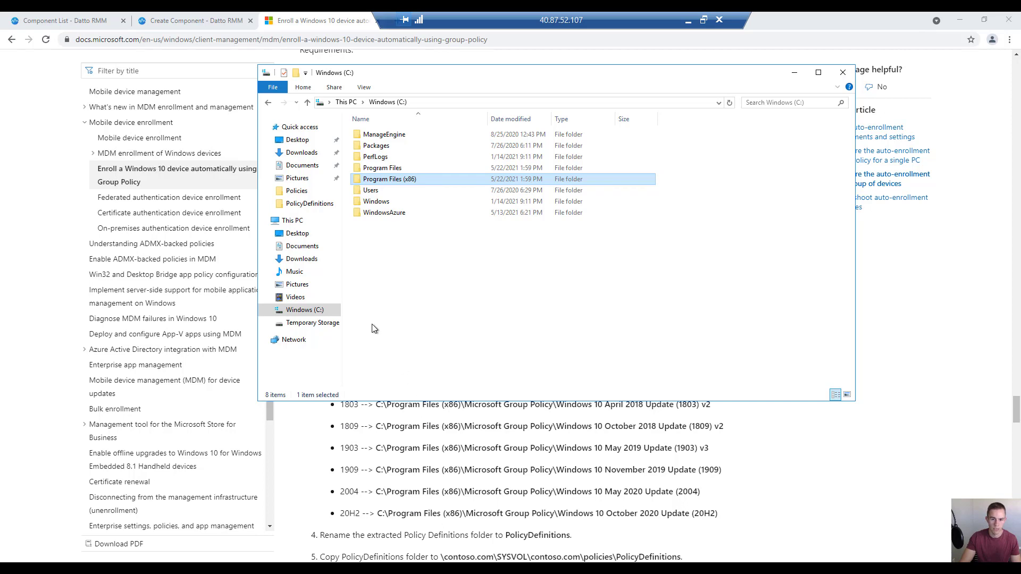
{"action": "double_click", "coordinate": [410, 201]}
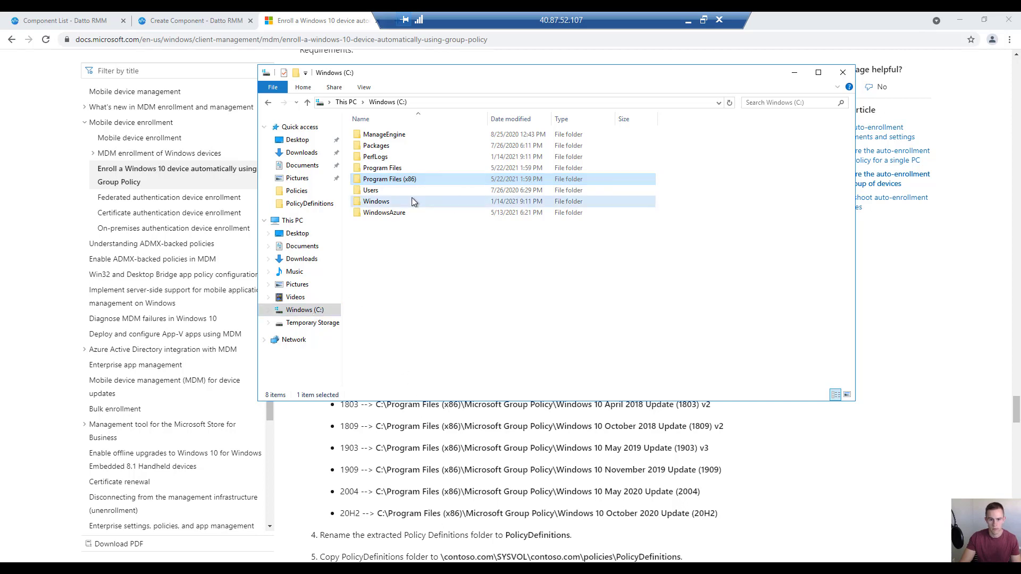
{"action": "scroll", "coordinate": [467, 305], "scroll_direction": "down", "scroll_amount": 5}
{"action": "scroll", "coordinate": [467, 305], "scroll_direction": "down", "scroll_amount": 10}
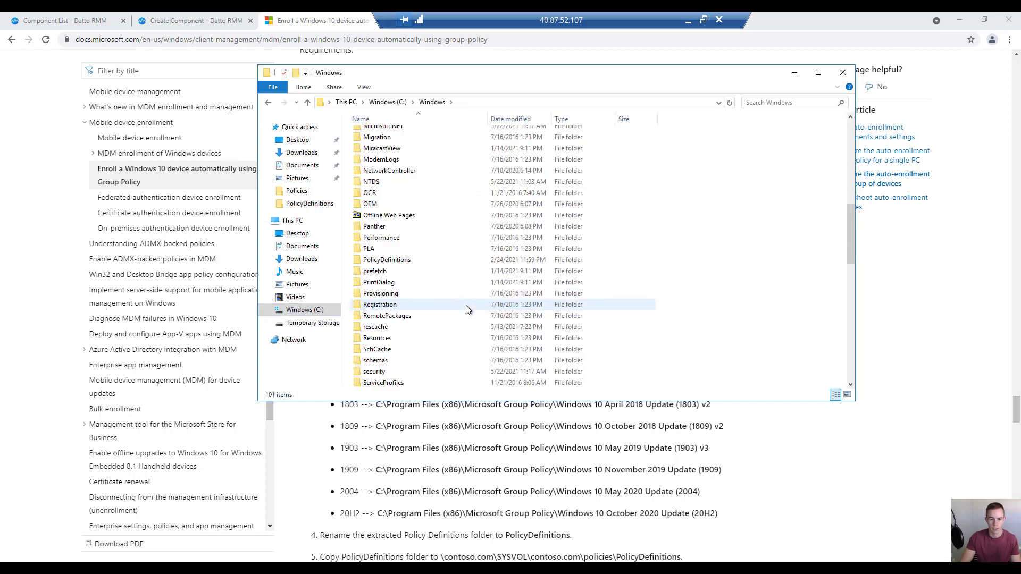
{"action": "double_click", "coordinate": [376, 349]}
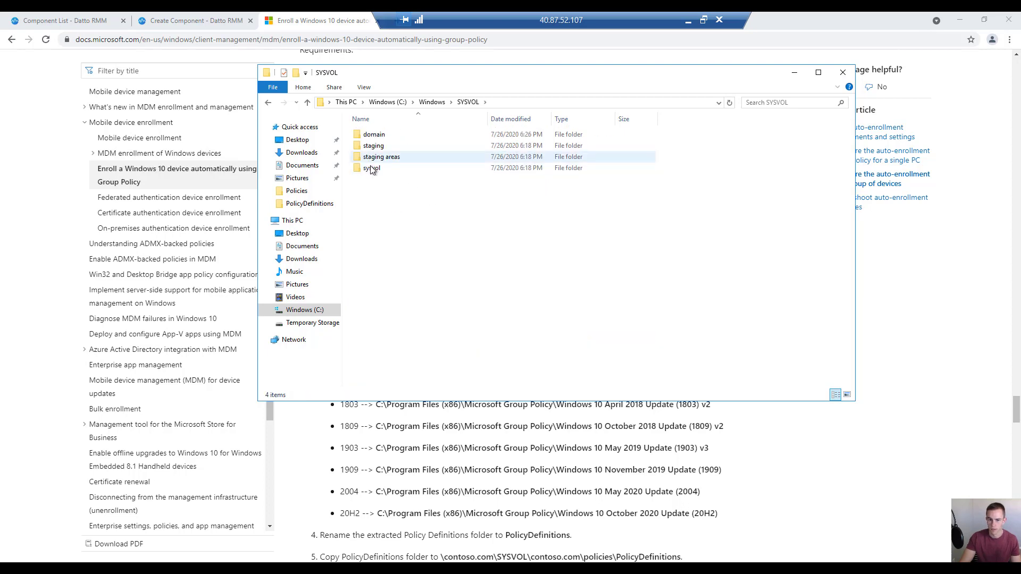
{"action": "double_click", "coordinate": [370, 166]}
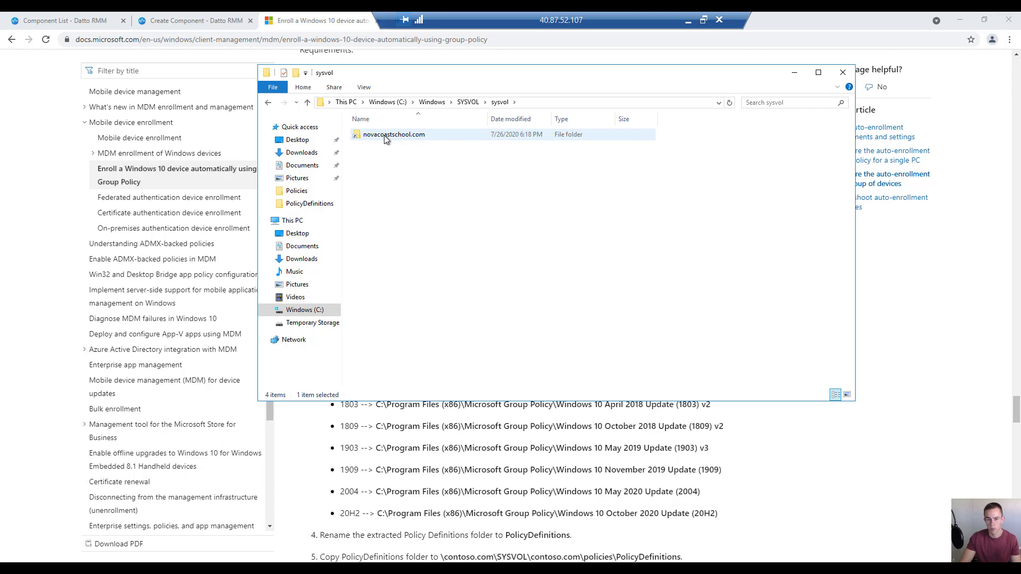
{"action": "double_click", "coordinate": [384, 135]}
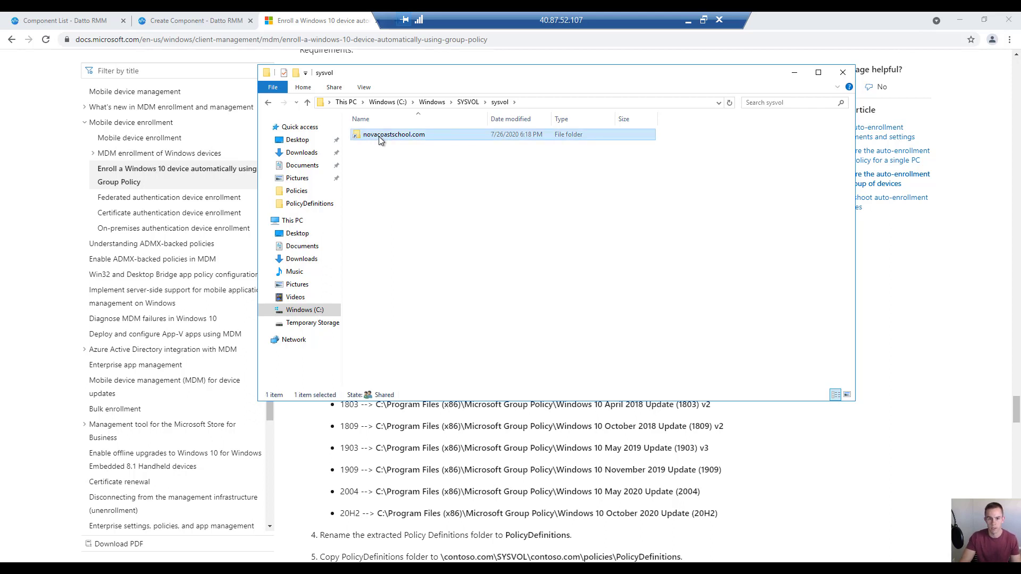
{"action": "double_click", "coordinate": [384, 134]}
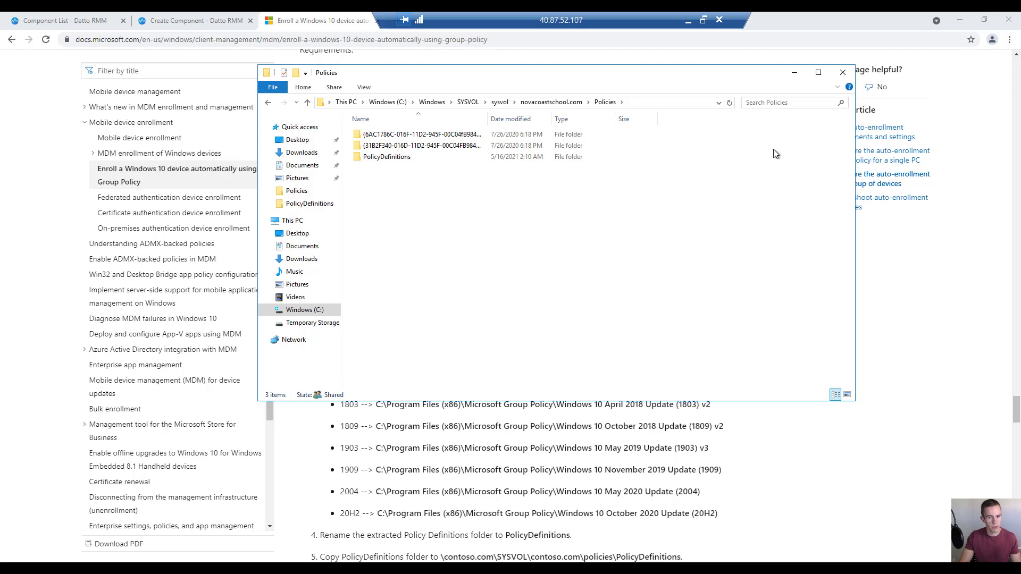
- Minimize the Policies folder window and return to Group Policy Management
{"action": "left_click", "coordinate": [795, 73]}
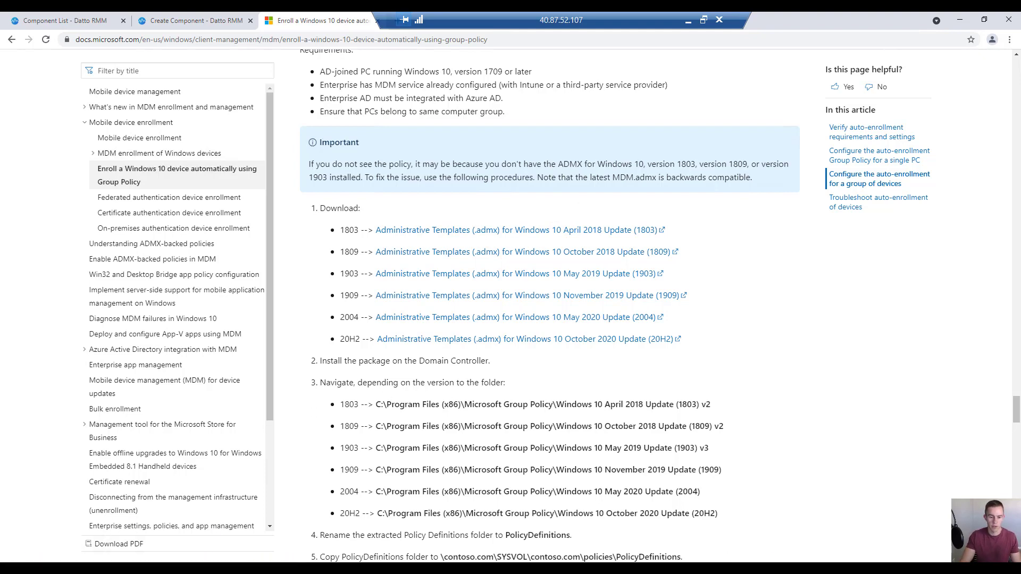
{"action": "key", "text": "alt+Tab"}
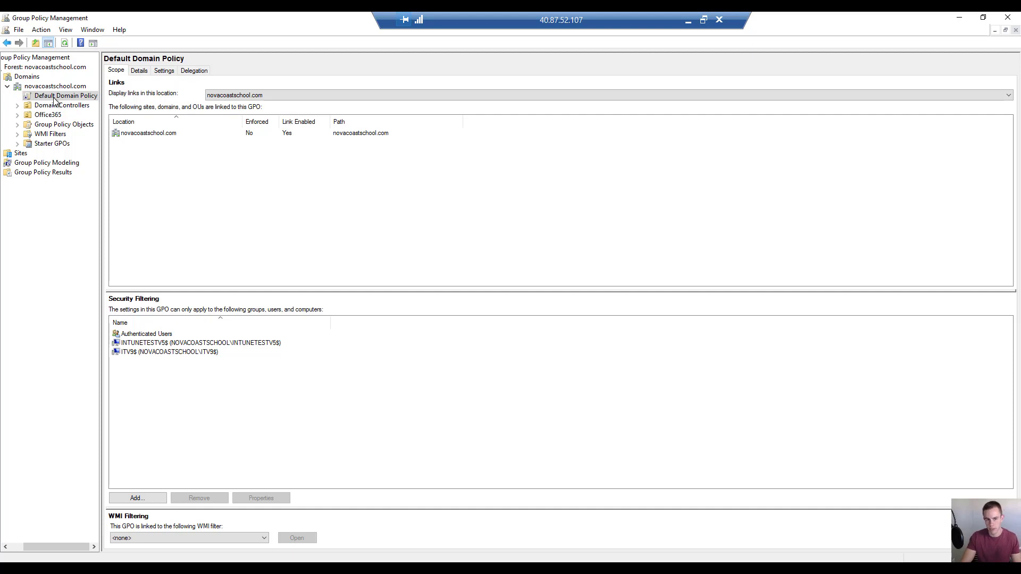
- Edit Default Domain Policy and open Windows Components > MDM's 'Enable automatic MDM enrollment' setting
{"action": "right_click", "coordinate": [55, 100]}
{"action": "left_click", "coordinate": [81, 105]}
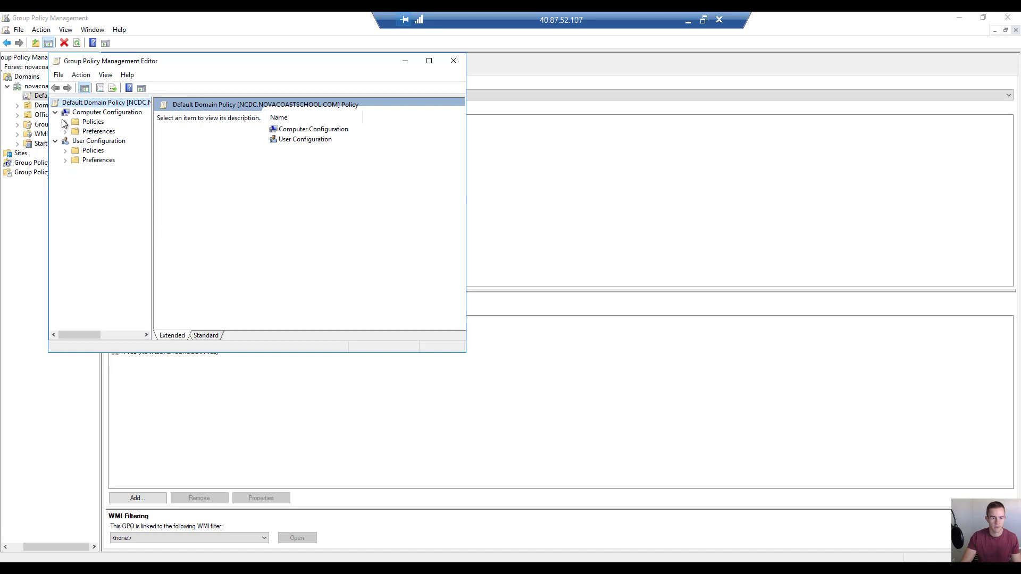
{"action": "left_click", "coordinate": [65, 121]}
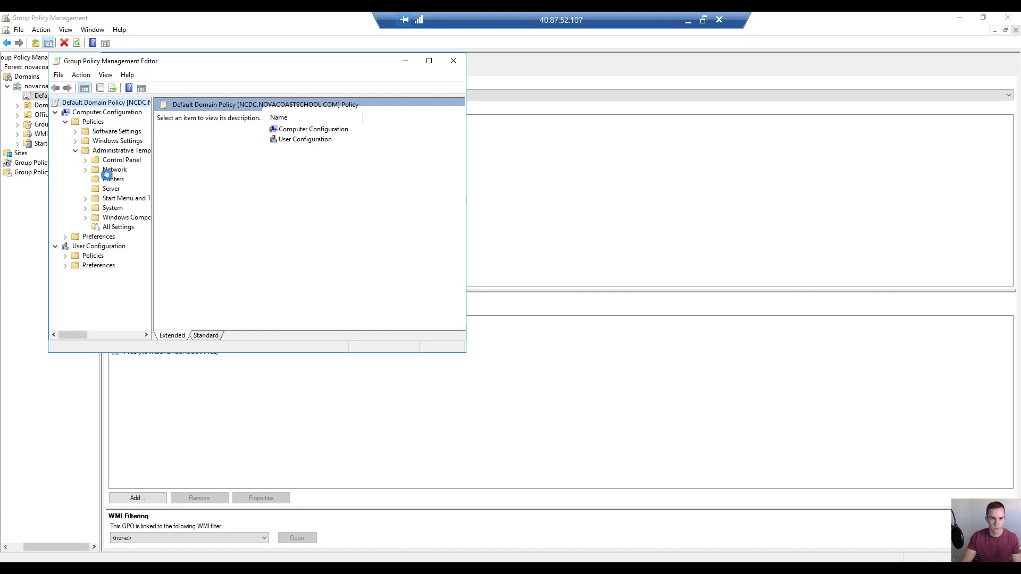
{"action": "left_click", "coordinate": [85, 217]}
{"action": "scroll", "coordinate": [127, 221], "scroll_direction": "down", "scroll_amount": 6}
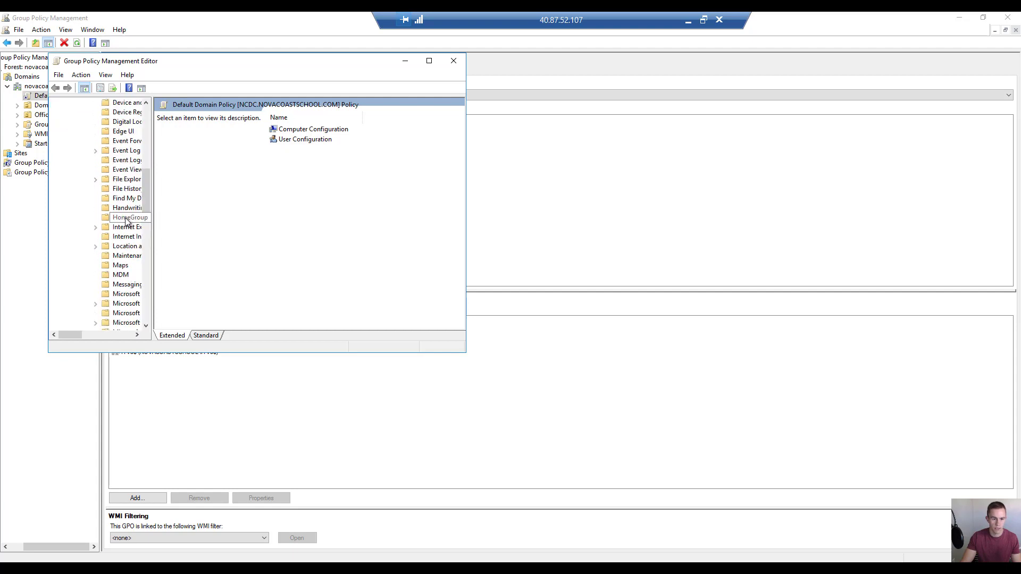
{"action": "scroll", "coordinate": [128, 221], "scroll_direction": "down", "scroll_amount": 2}
{"action": "left_click", "coordinate": [121, 218]}
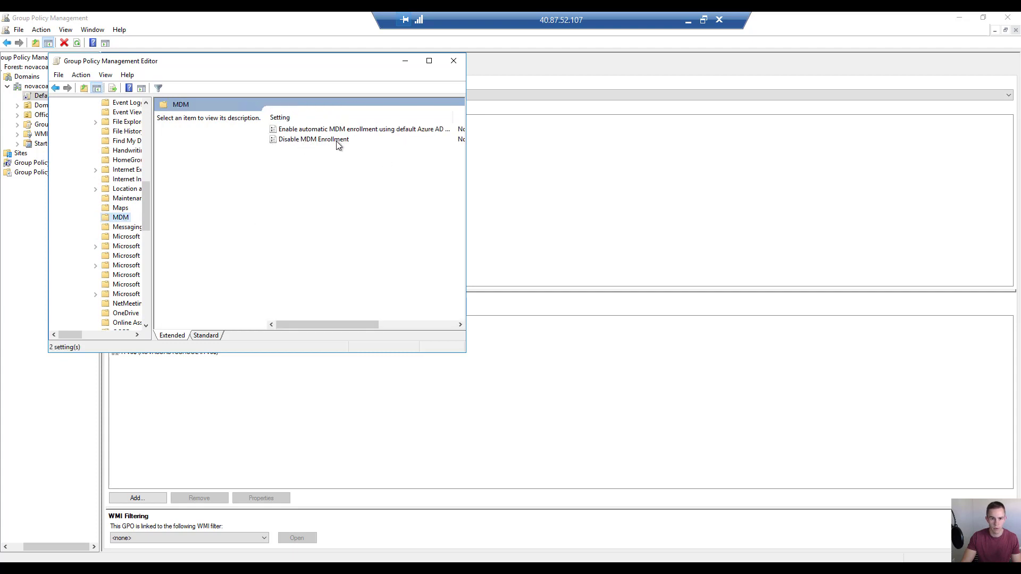
{"action": "left_click", "coordinate": [313, 129]}
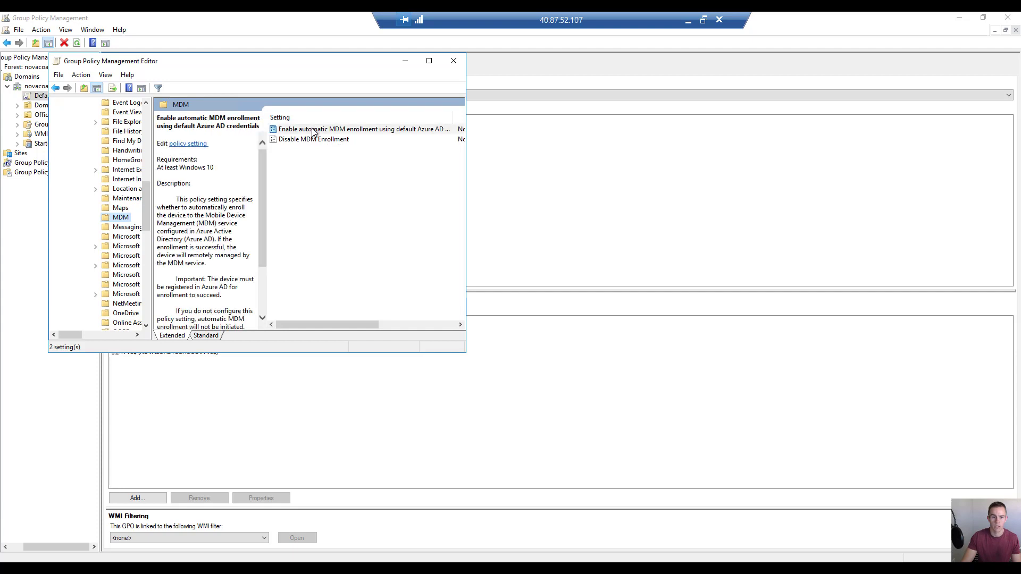
{"action": "double_click", "coordinate": [317, 129]}
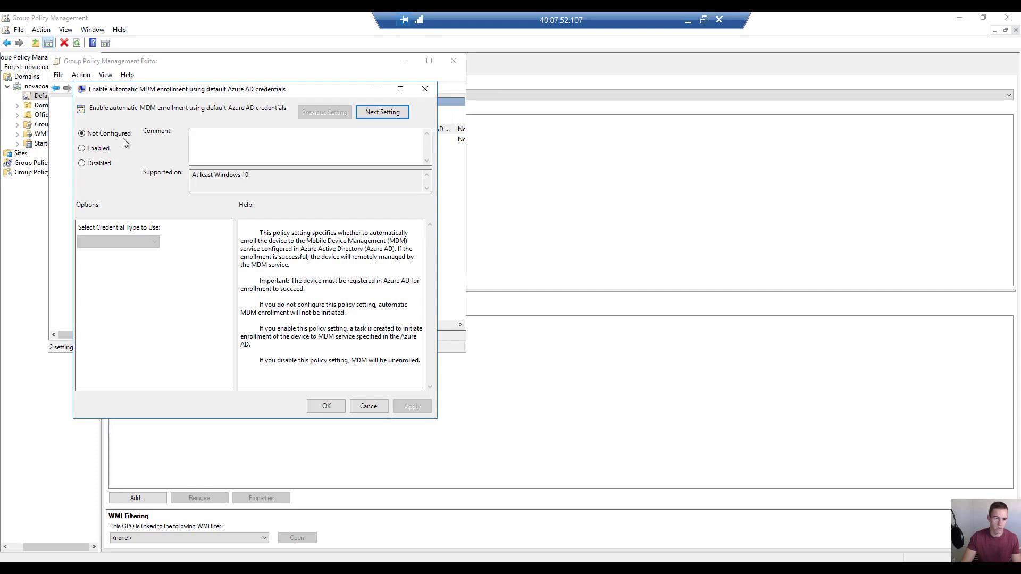
- Enable automatic MDM enrollment with User Credential, apply it, and close the policy editor
{"action": "left_click", "coordinate": [106, 149]}
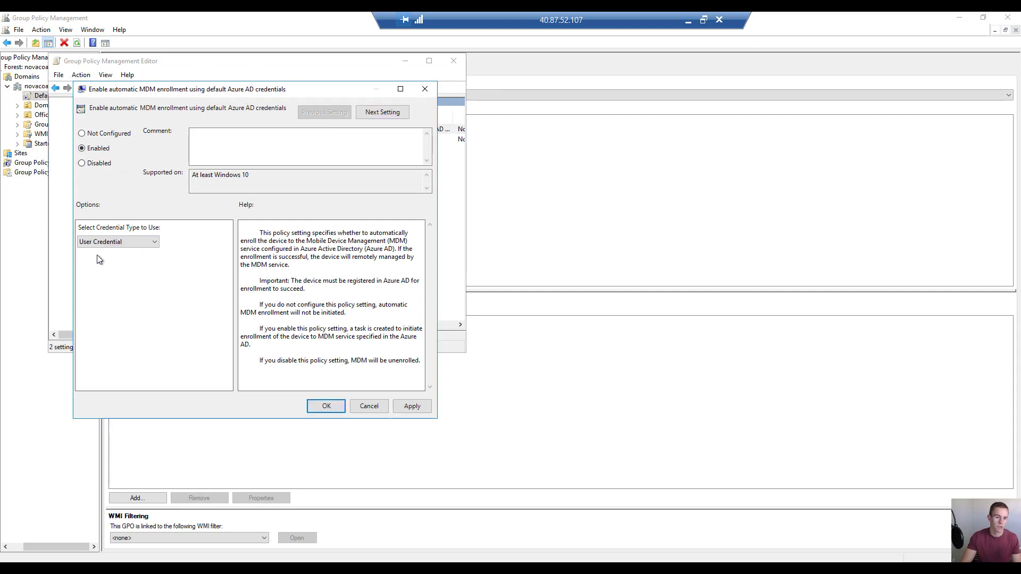
{"action": "left_click", "coordinate": [147, 240]}
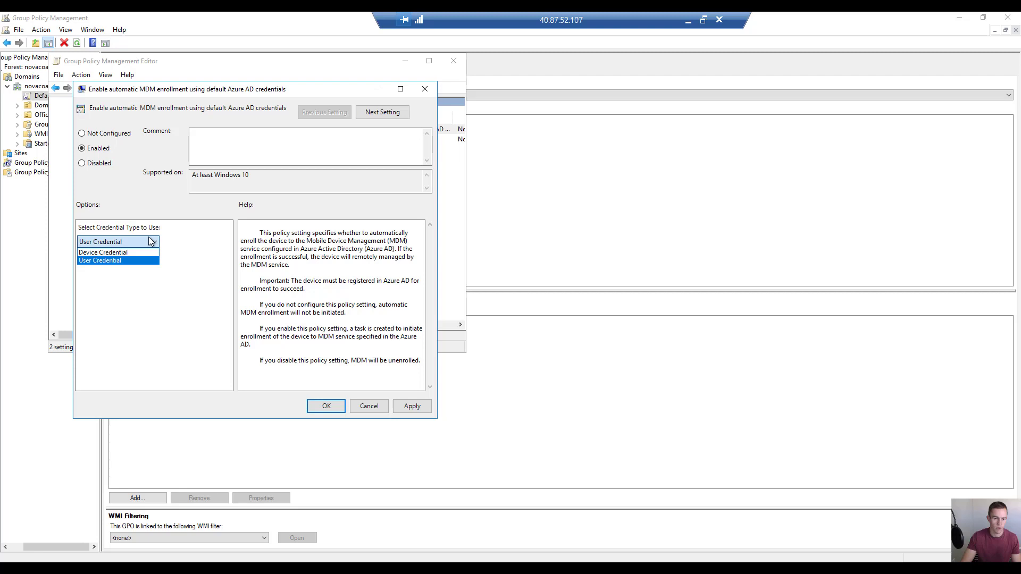
{"action": "left_click", "coordinate": [154, 242]}
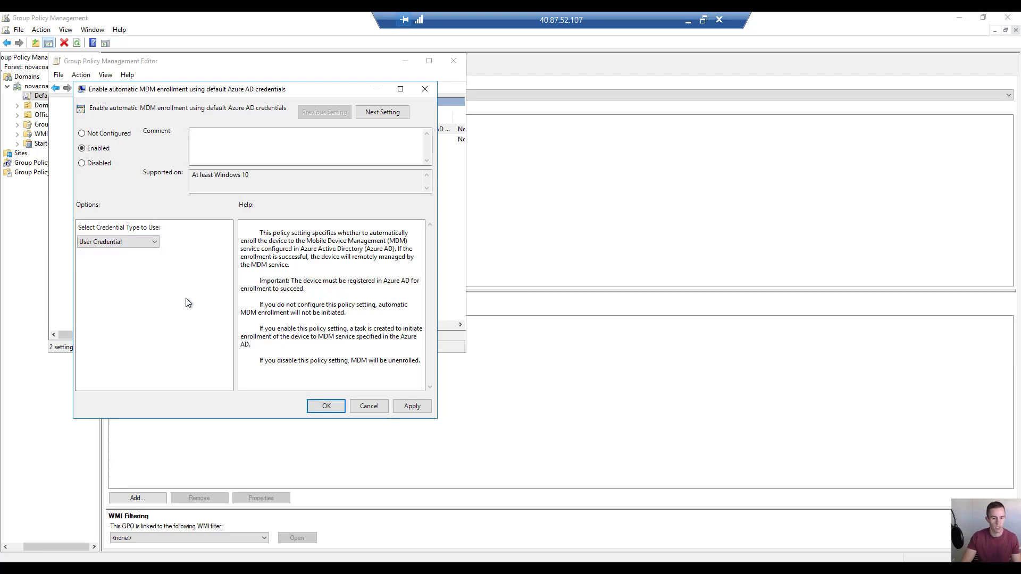
{"action": "left_click", "coordinate": [413, 405]}
{"action": "left_click", "coordinate": [326, 406]}
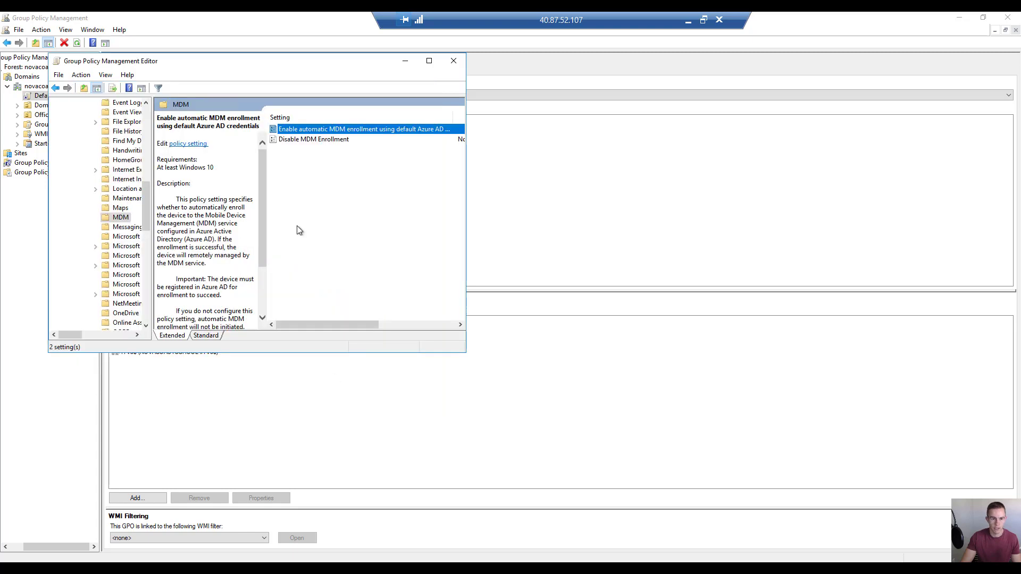
{"action": "left_click", "coordinate": [453, 60]}
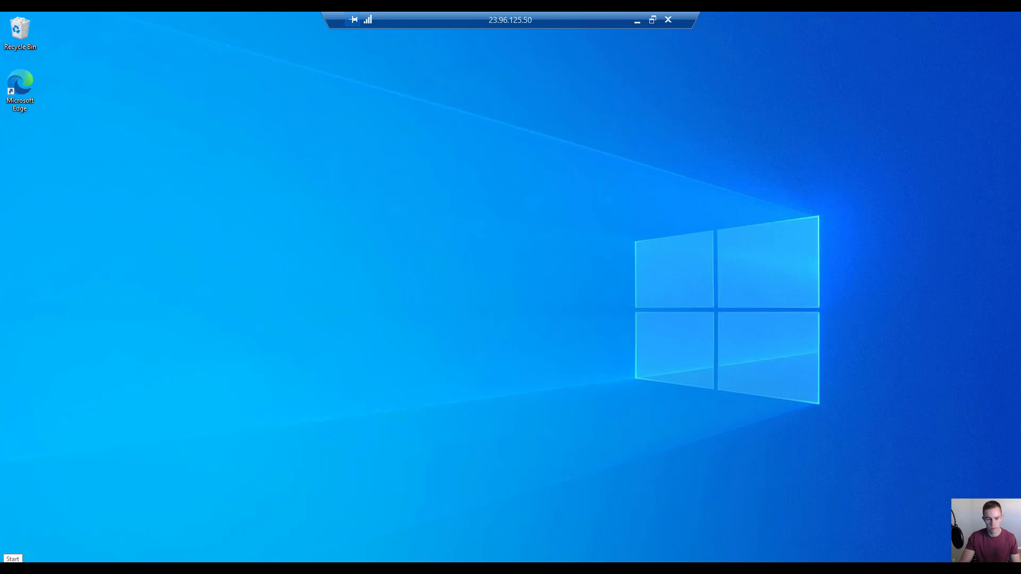
- Launch Command Prompt from Start and run dsregcmd /status
{"action": "left_click", "coordinate": [11, 559]}
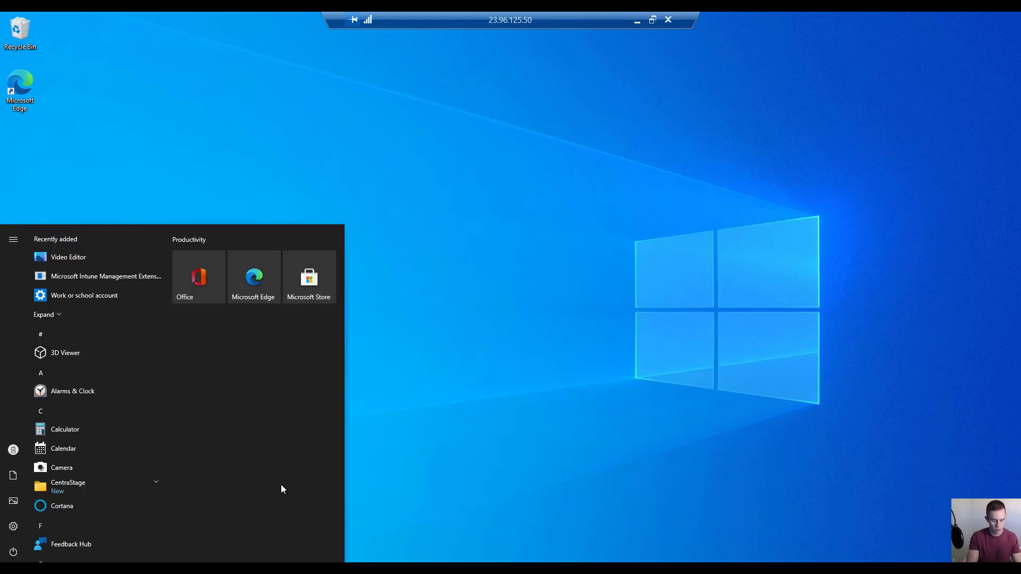
{"action": "type", "text": "cmd"}
{"action": "key", "text": "Return"}
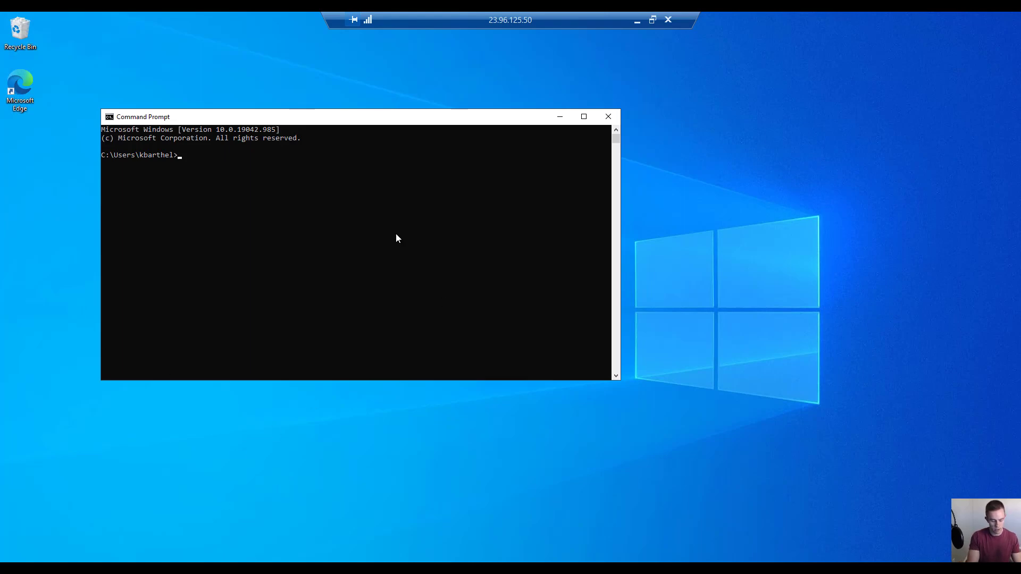
{"action": "type", "text": "dsre"}
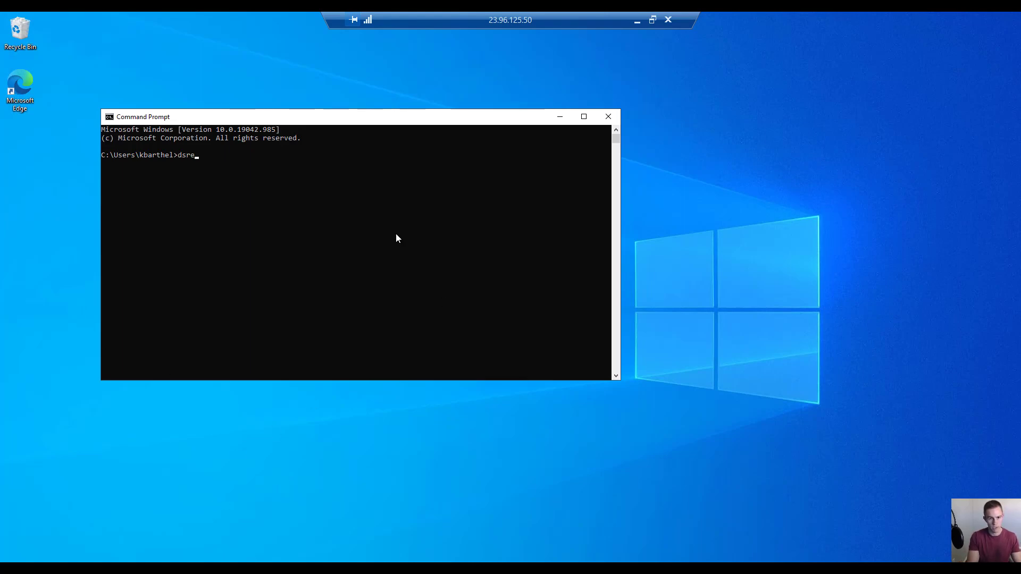
{"action": "type", "text": "gcmd/status"}
{"action": "key", "text": "Return"}
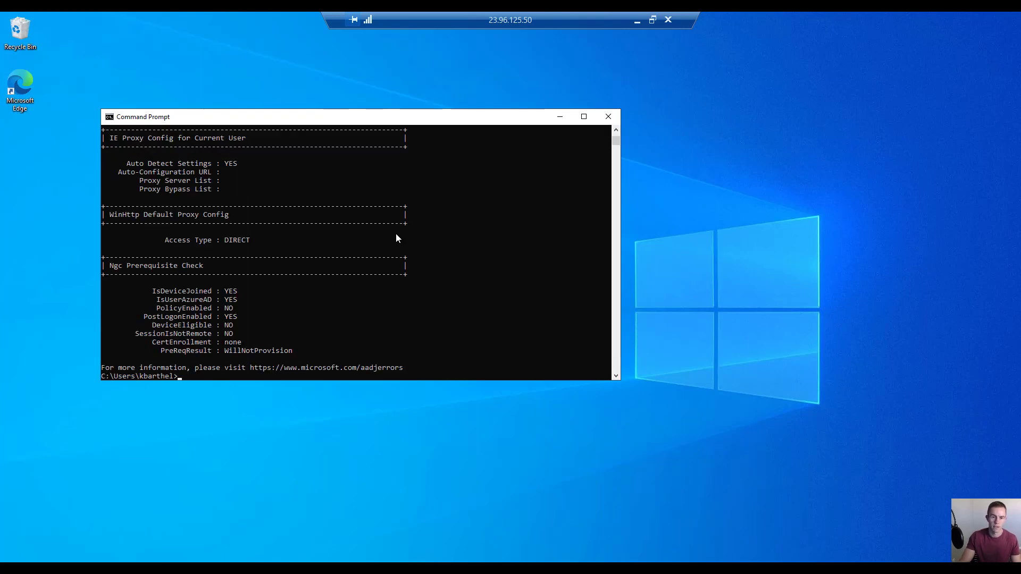
{"action": "scroll", "coordinate": [395, 234], "scroll_direction": "up", "scroll_amount": 10}
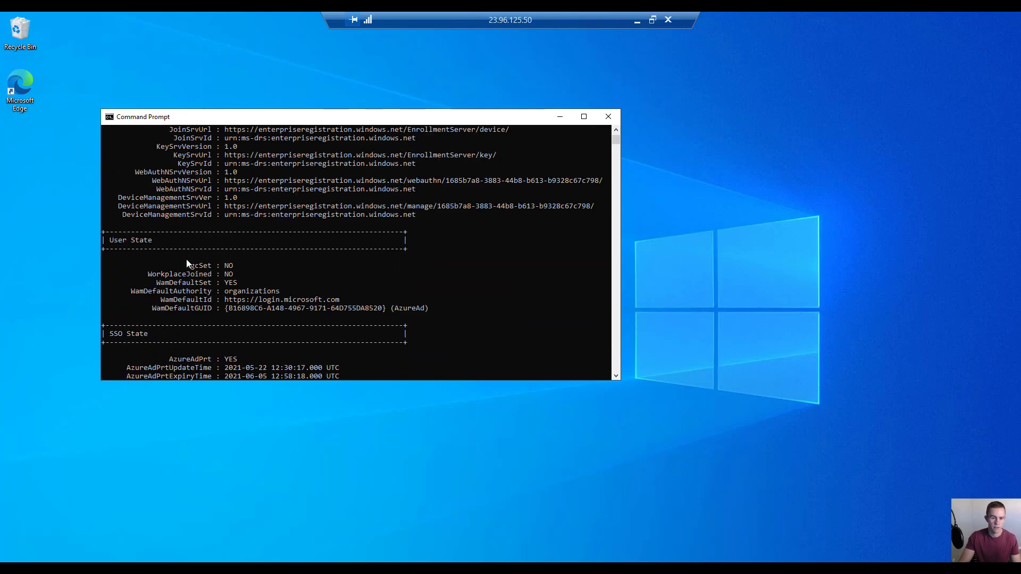
{"action": "scroll", "coordinate": [228, 260], "scroll_direction": "up", "scroll_amount": 15}
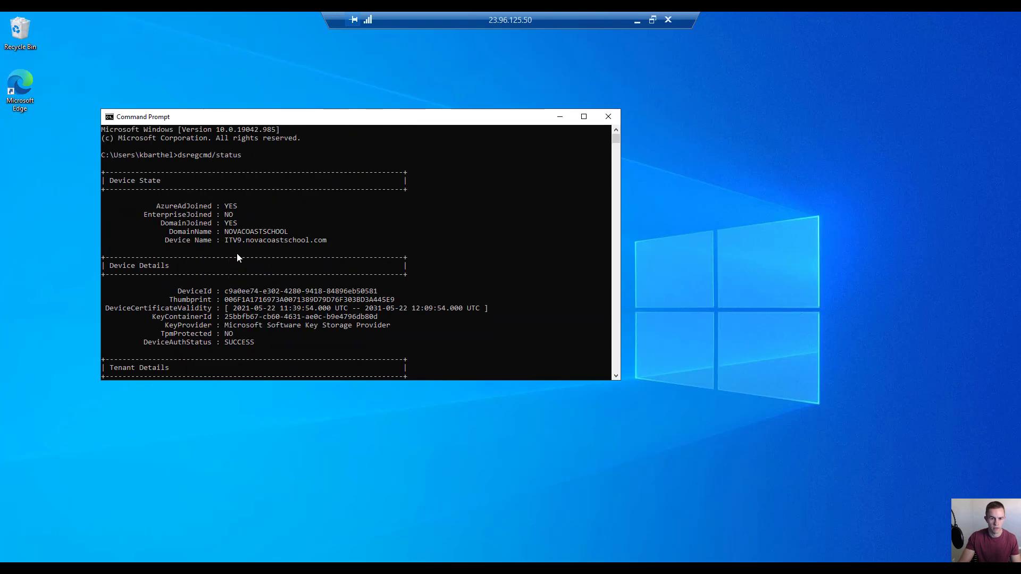
{"action": "left_click_drag", "start_coordinate": [155, 208], "coordinate": [259, 207]}
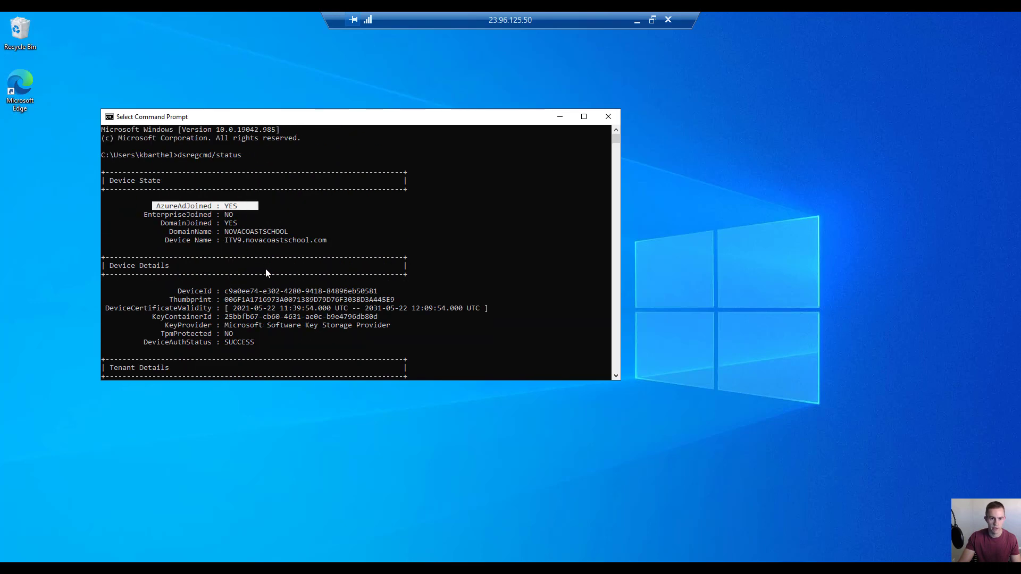
{"action": "left_click_drag", "start_coordinate": [166, 231], "coordinate": [266, 233]}
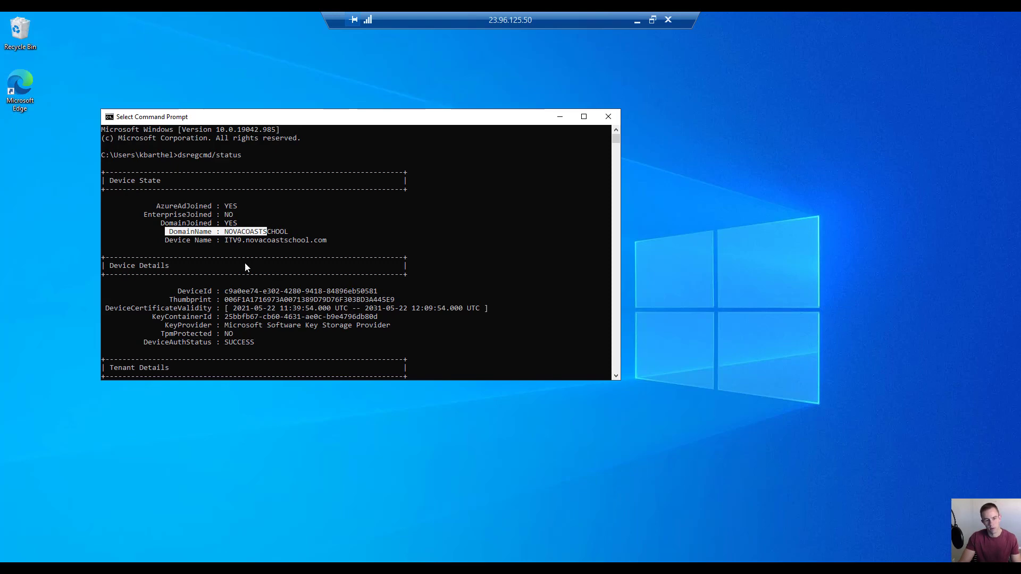
{"action": "left_click", "coordinate": [205, 199]}
{"action": "scroll", "coordinate": [254, 258], "scroll_direction": "down", "scroll_amount": 2}
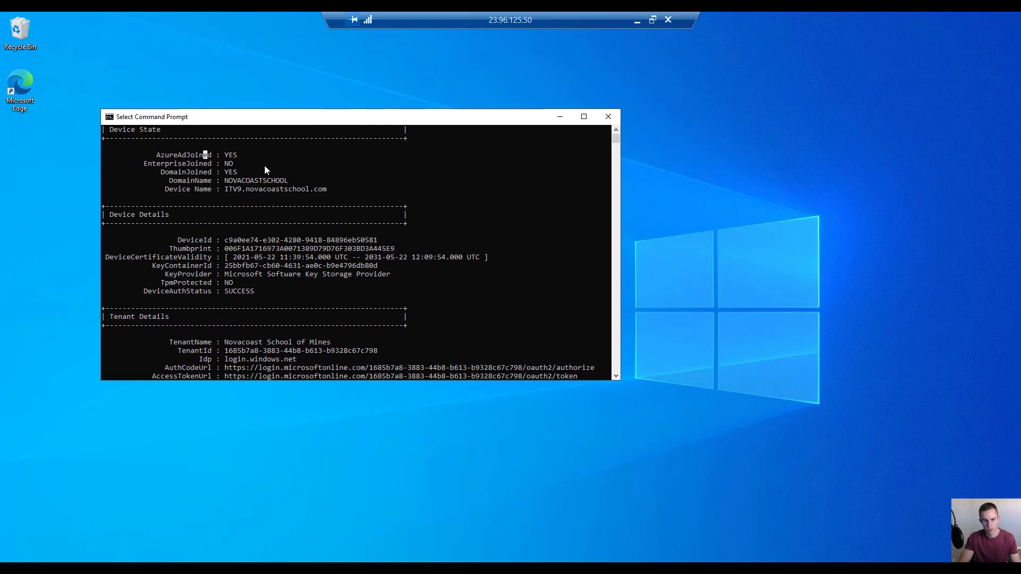
{"action": "left_click", "coordinate": [272, 180]}
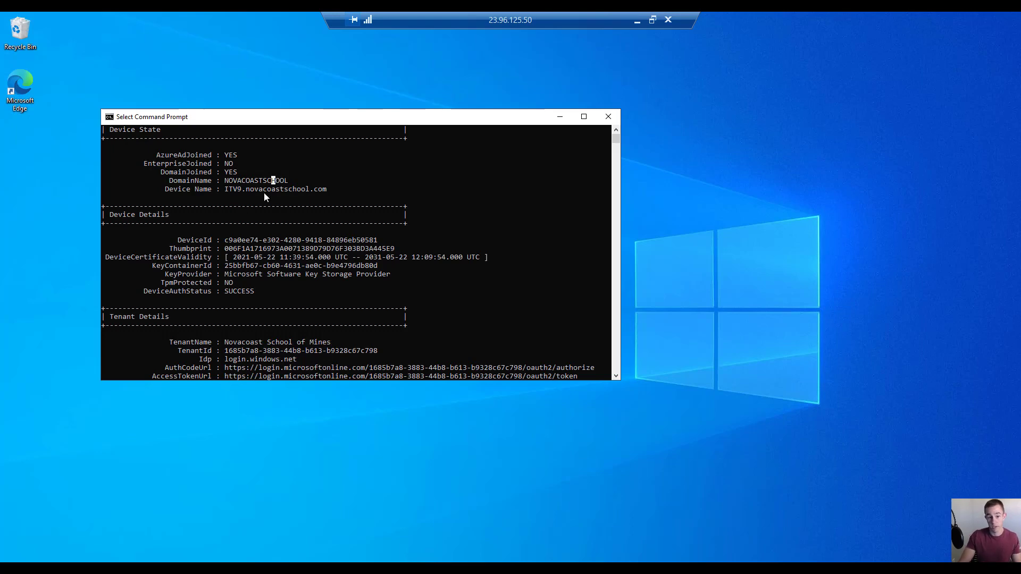
{"action": "left_click_drag", "start_coordinate": [293, 186], "coordinate": [310, 231]}
{"action": "scroll", "coordinate": [362, 247], "scroll_direction": "down", "scroll_amount": 7}
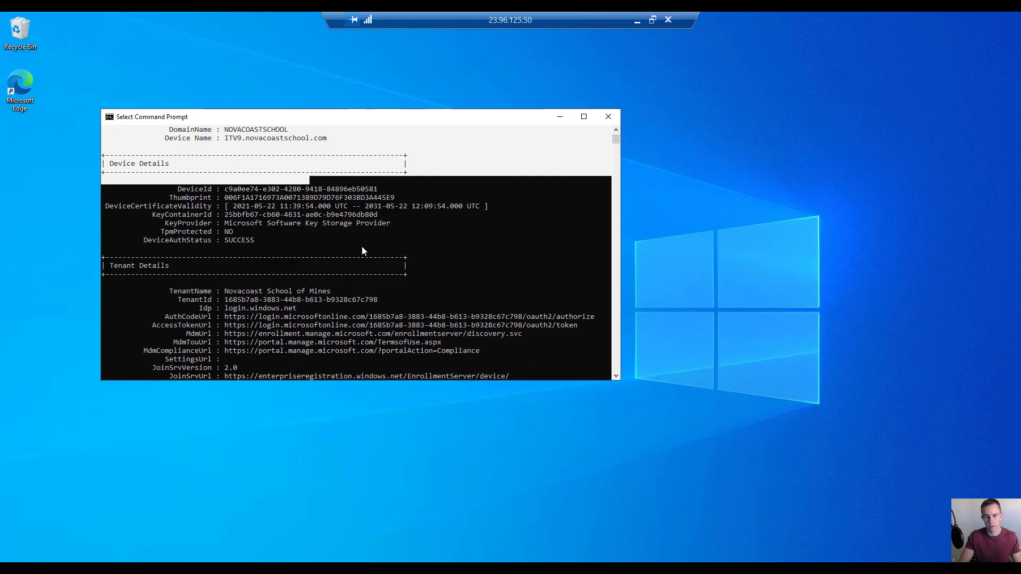
{"action": "scroll", "coordinate": [362, 246], "scroll_direction": "down", "scroll_amount": 7}
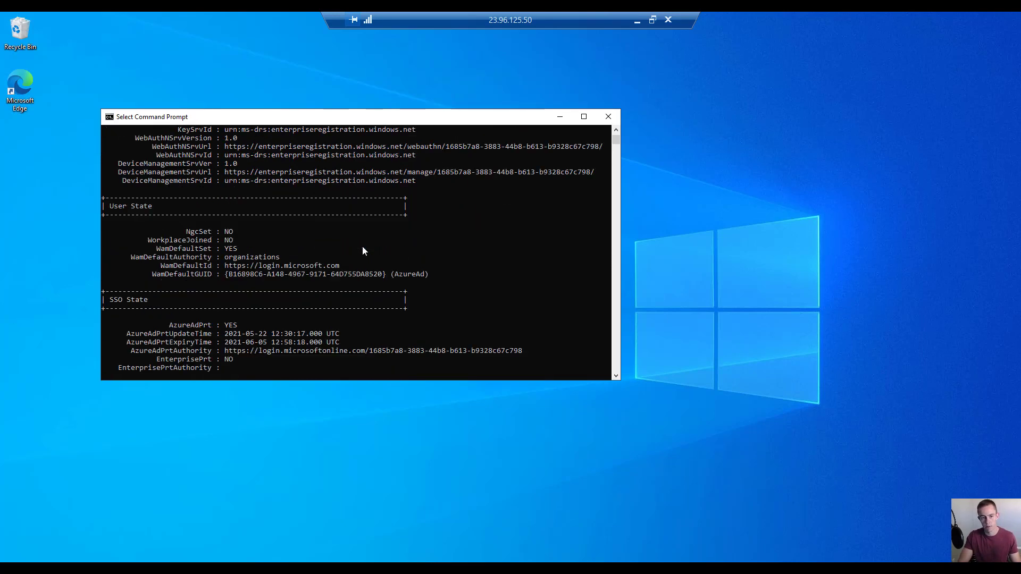
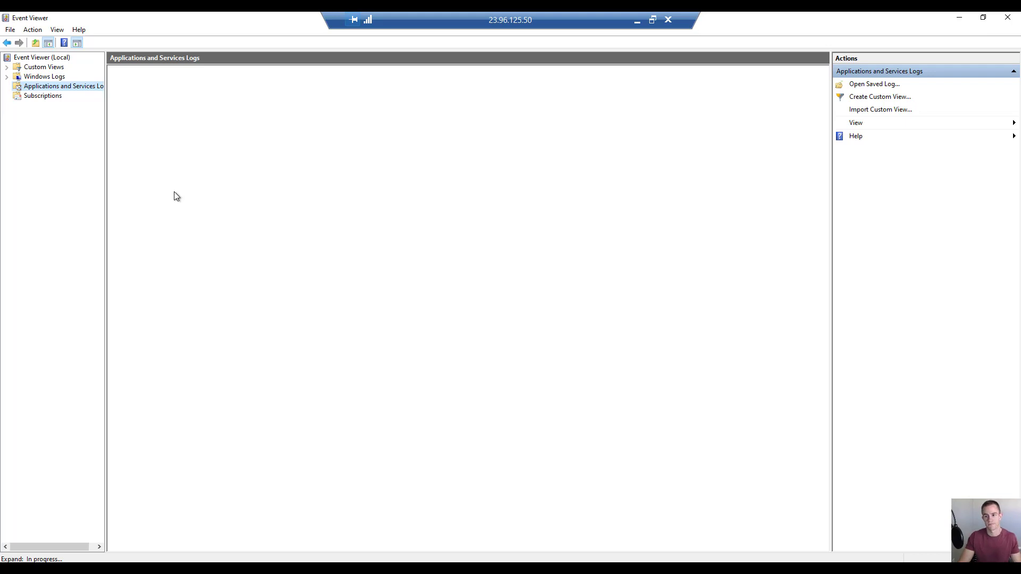
- Open the Admin log under Microsoft > Windows > DeviceManagement-Enterprise-Diagnostics-Provider
{"action": "left_click", "coordinate": [16, 124]}
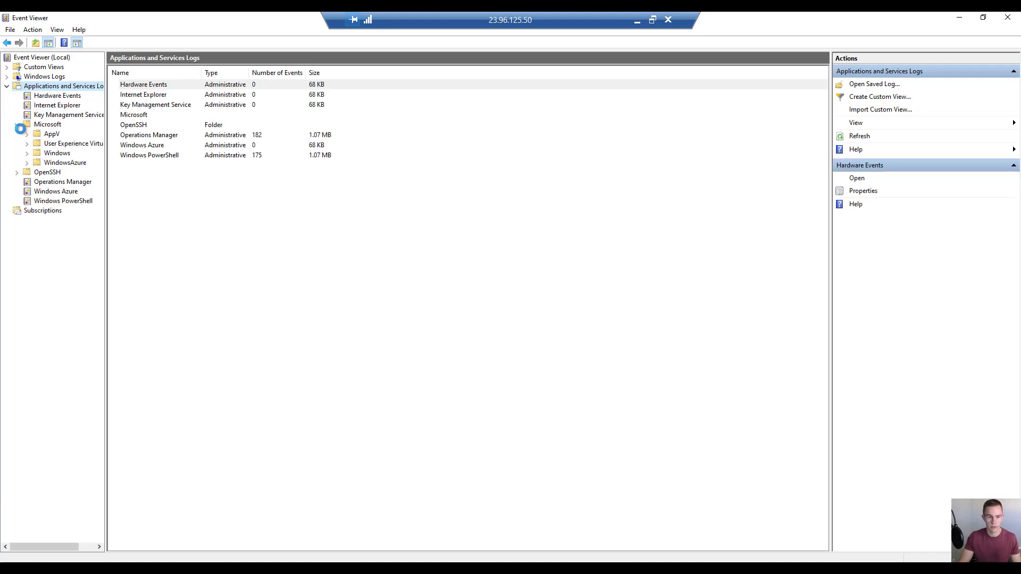
{"action": "left_click", "coordinate": [26, 153]}
{"action": "scroll", "coordinate": [58, 171], "scroll_direction": "down", "scroll_amount": 6}
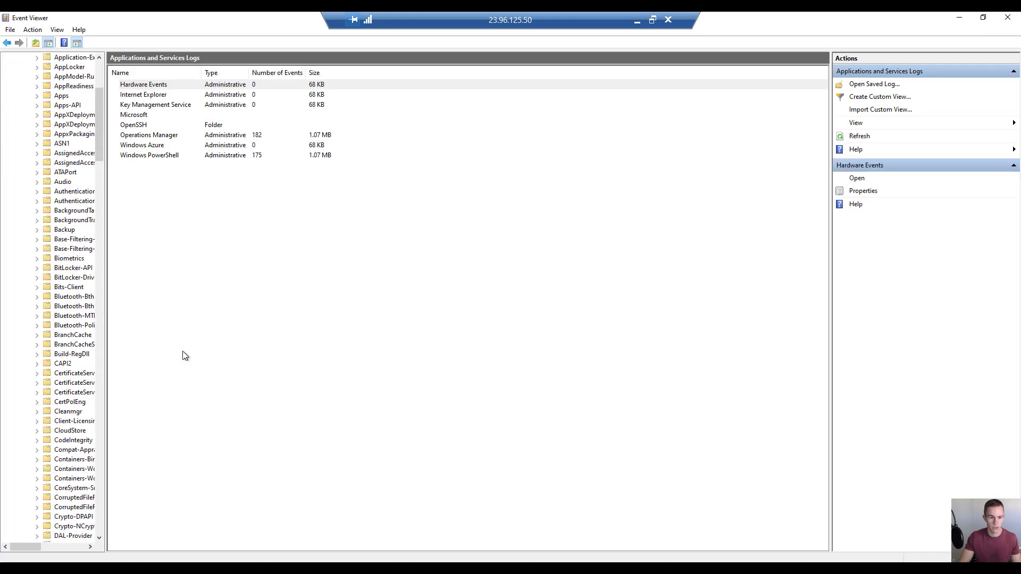
{"action": "scroll", "coordinate": [97, 337], "scroll_direction": "down", "scroll_amount": 7}
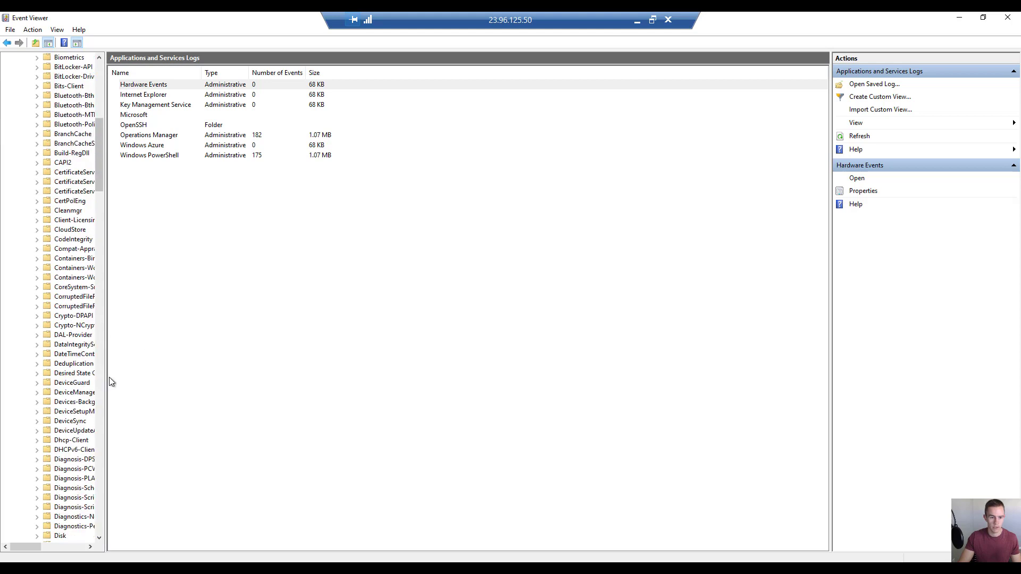
{"action": "left_click", "coordinate": [59, 392]}
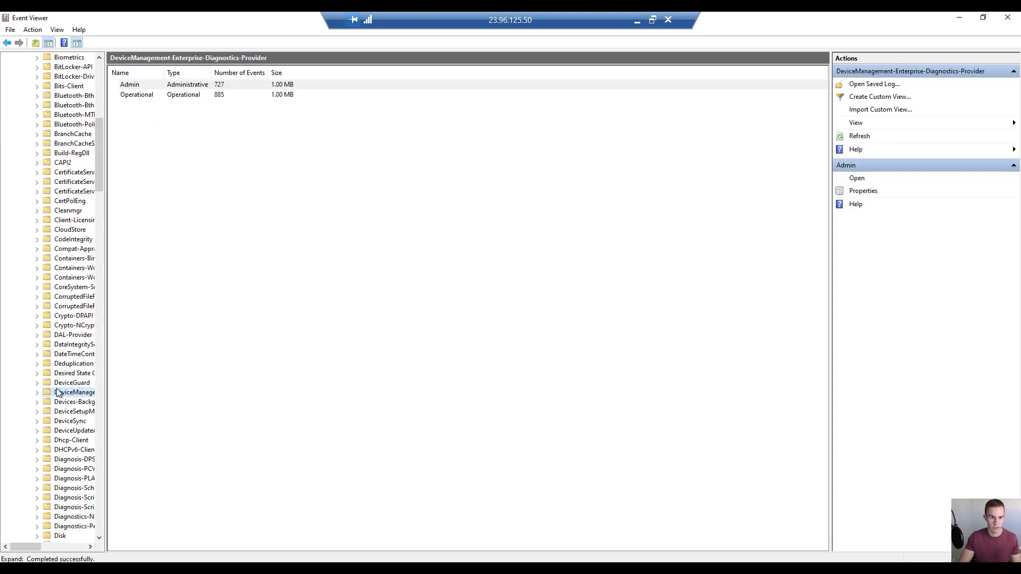
{"action": "double_click", "coordinate": [130, 84]}
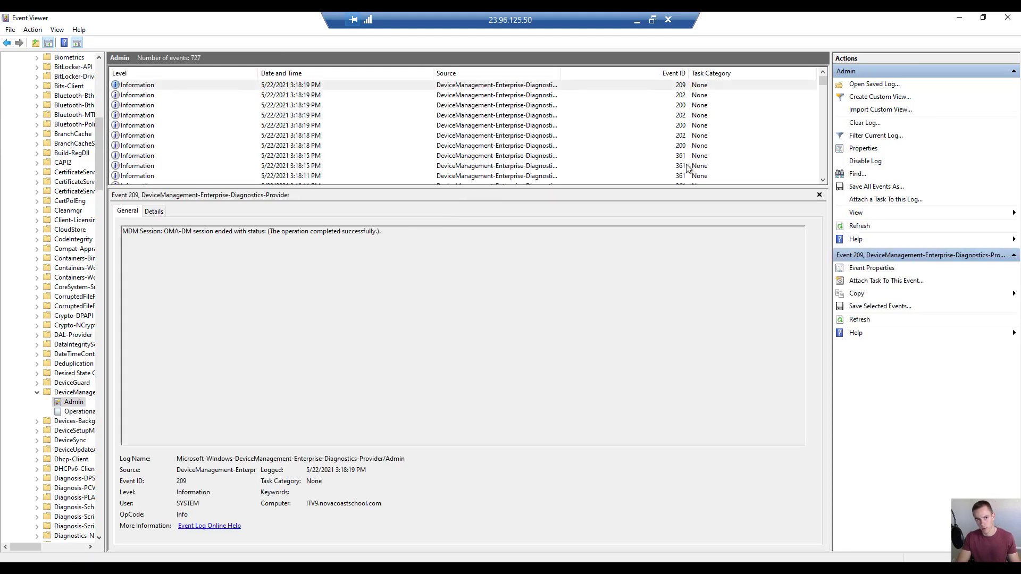
- Scroll the 727-event list to the 5/22/2021 Event ID 76 Error rows
{"action": "scroll", "coordinate": [658, 133], "scroll_direction": "down", "scroll_amount": 3}
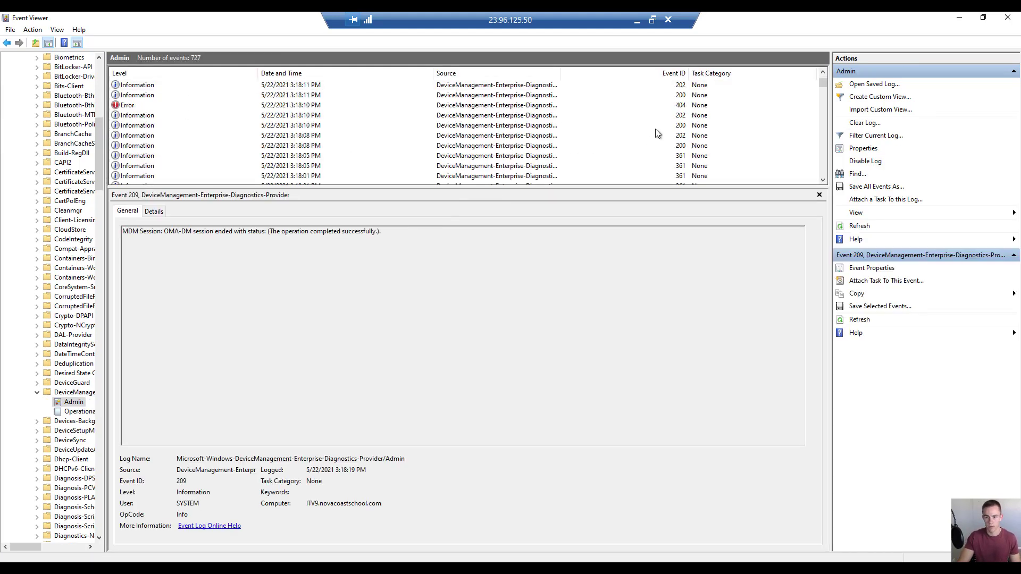
{"action": "scroll", "coordinate": [658, 133], "scroll_direction": "down", "scroll_amount": 10}
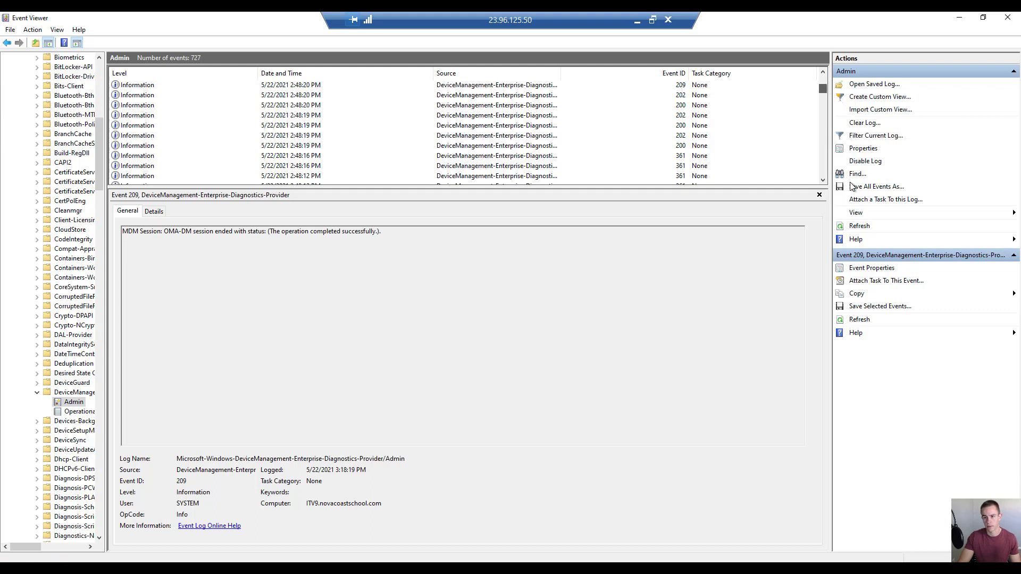
{"action": "left_click_drag", "start_coordinate": [823, 88], "coordinate": [824, 198]}
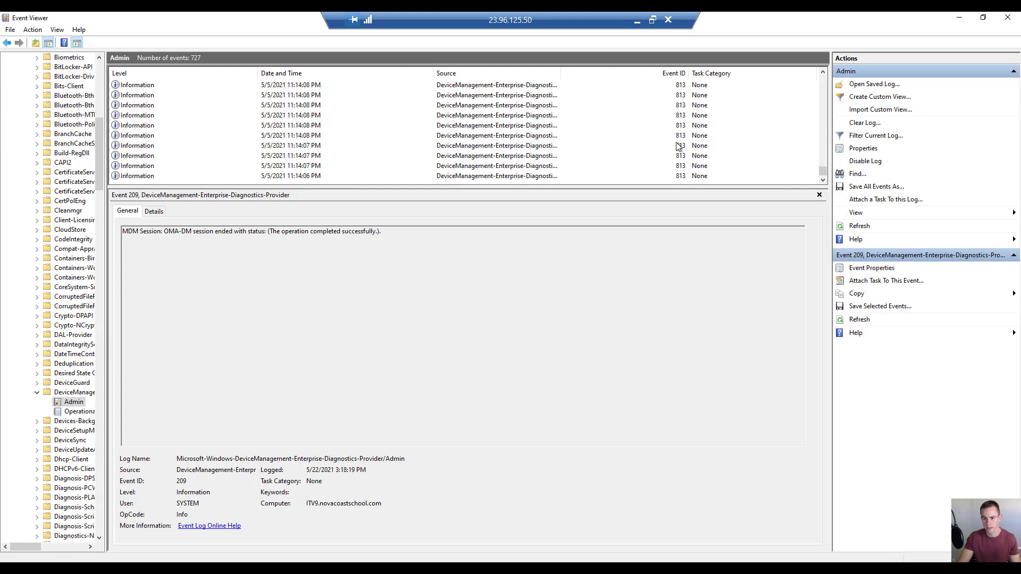
{"action": "scroll", "coordinate": [686, 149], "scroll_direction": "up", "scroll_amount": 2}
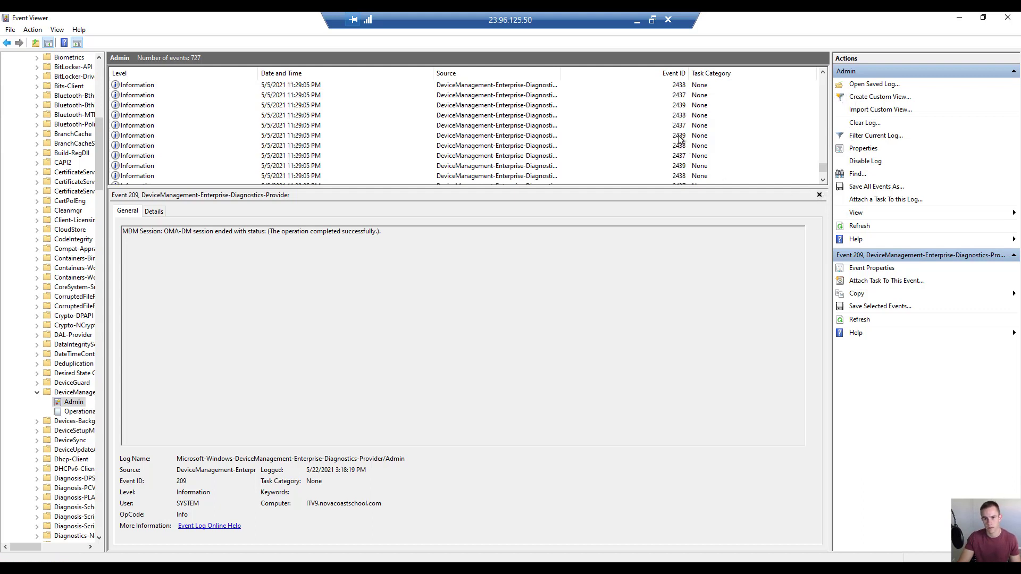
{"action": "scroll", "coordinate": [705, 167], "scroll_direction": "up", "scroll_amount": 3}
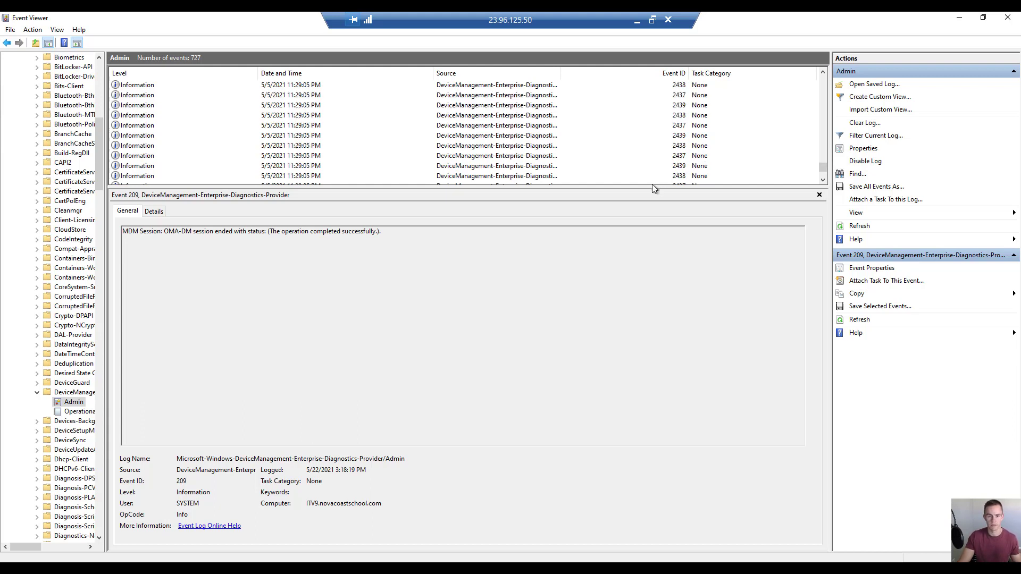
{"action": "scroll", "coordinate": [662, 172], "scroll_direction": "up", "scroll_amount": 2}
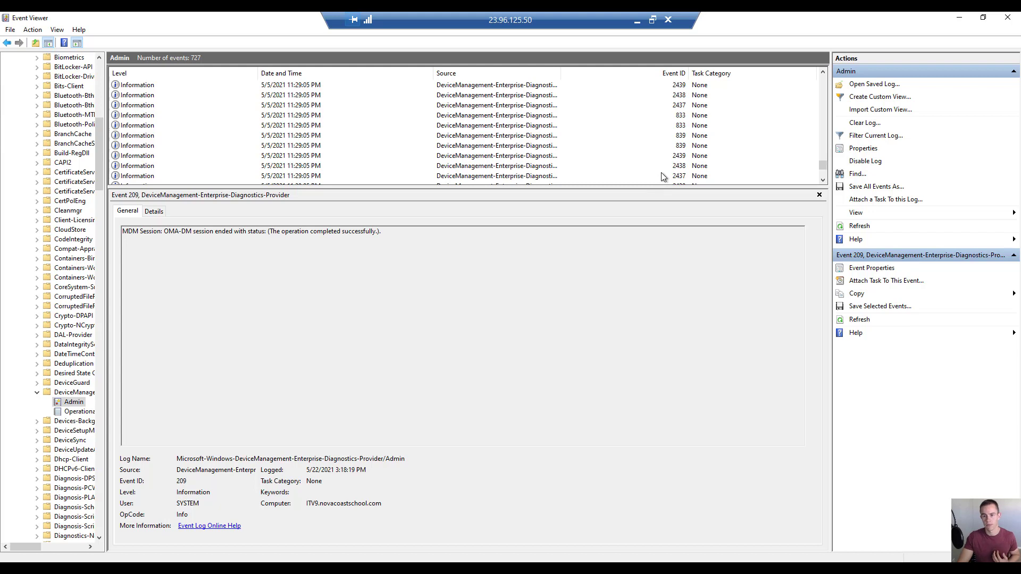
{"action": "scroll", "coordinate": [662, 172], "scroll_direction": "up", "scroll_amount": 2}
{"action": "scroll", "coordinate": [661, 172], "scroll_direction": "up", "scroll_amount": 15}
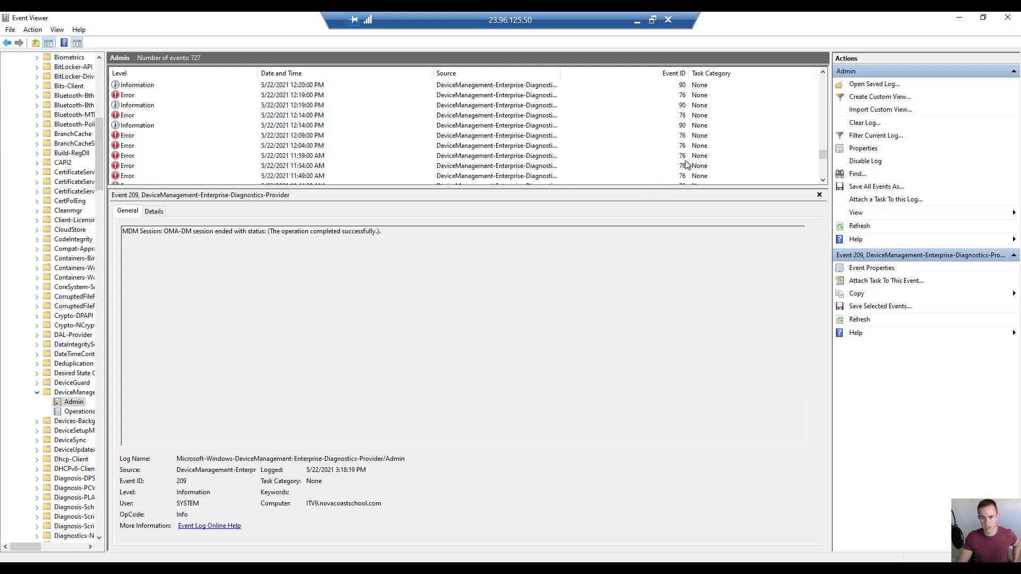
- Read the 11:59, 12:04 and 12:09 PM event 76 errors, then the 12:14 PM event 90 (0x8018002b)
{"action": "left_click", "coordinate": [685, 159]}
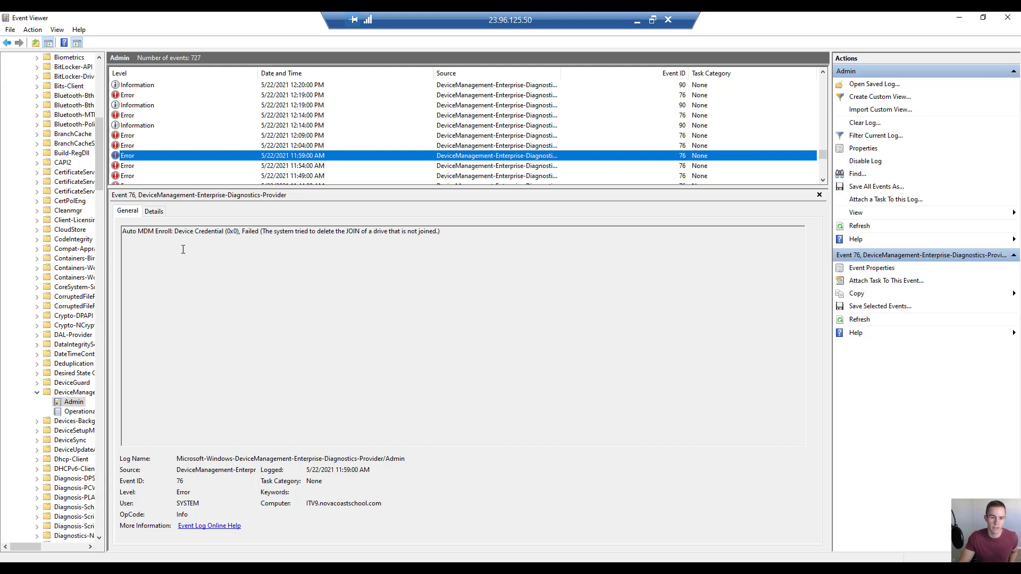
{"action": "left_click_drag", "start_coordinate": [123, 233], "coordinate": [439, 235]}
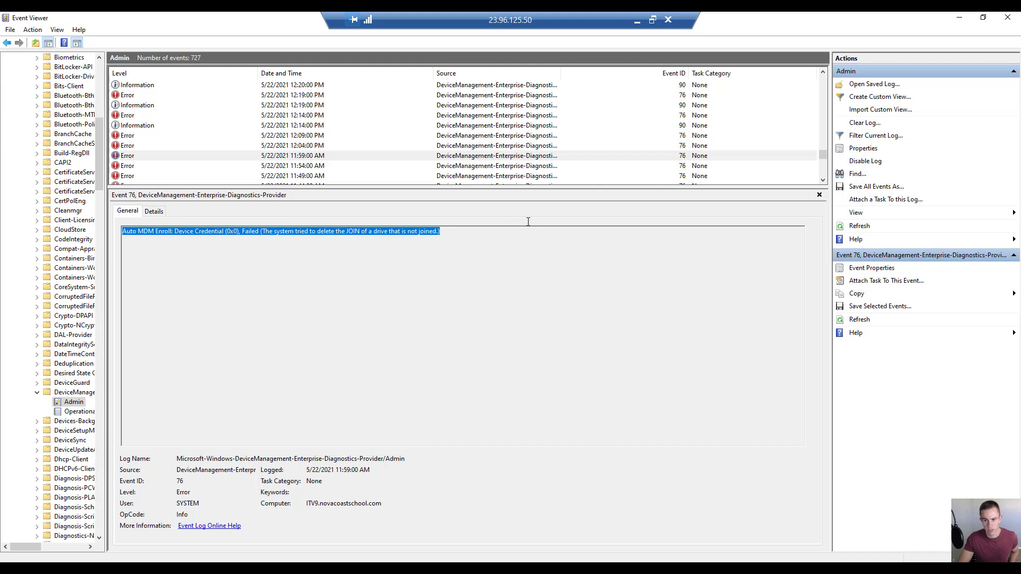
{"action": "left_click", "coordinate": [626, 147]}
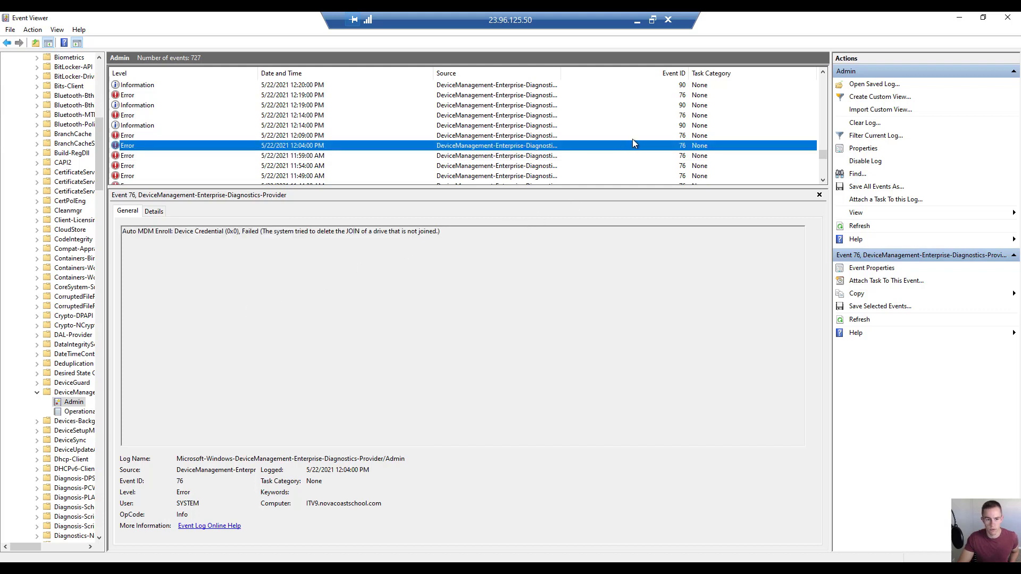
{"action": "left_click_drag", "start_coordinate": [439, 233], "coordinate": [272, 232]}
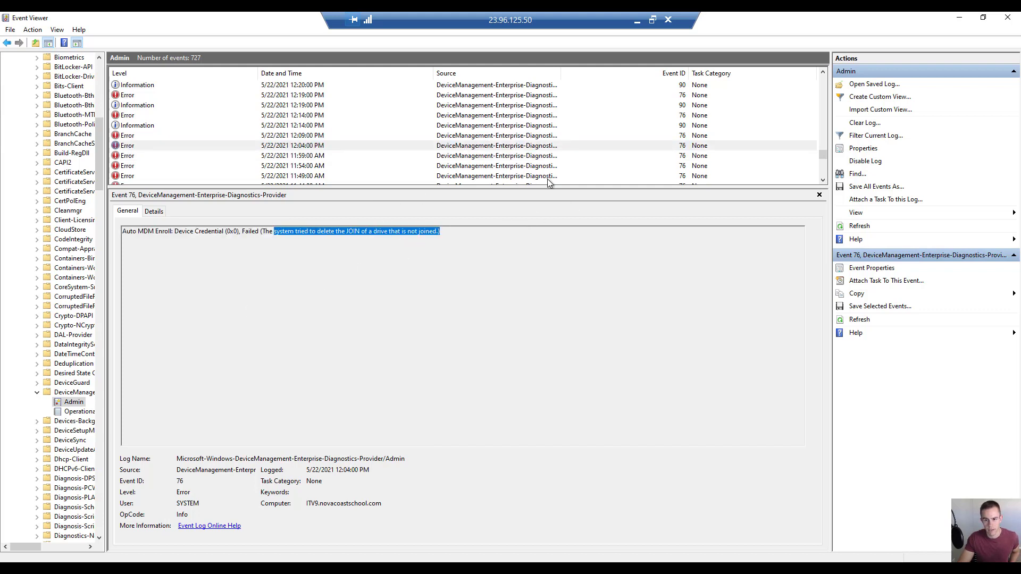
{"action": "left_click", "coordinate": [662, 133]}
{"action": "left_click", "coordinate": [662, 125]}
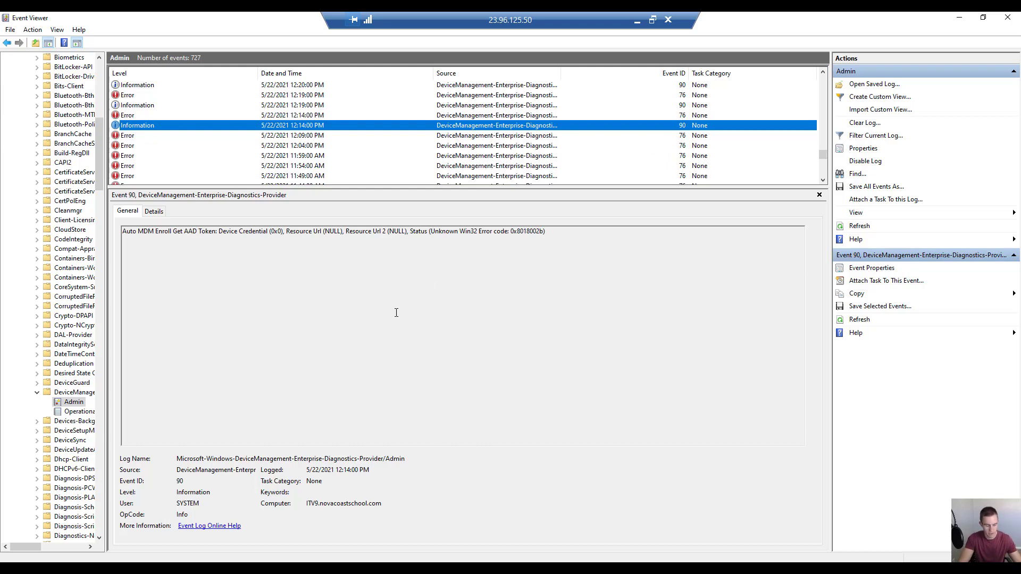
{"action": "key", "text": "super"}
{"action": "type", "text": "set"}
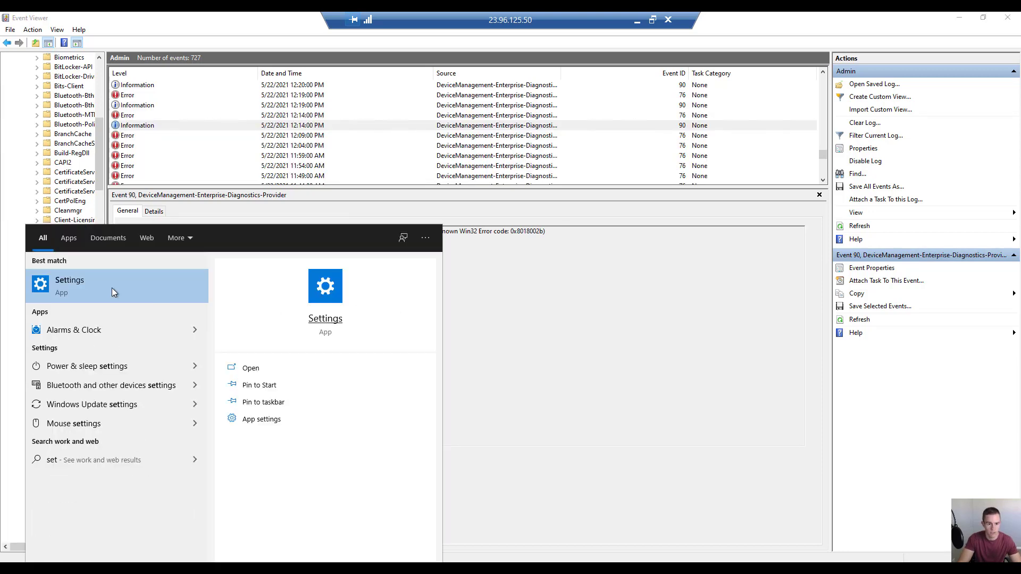
{"action": "left_click", "coordinate": [112, 288]}
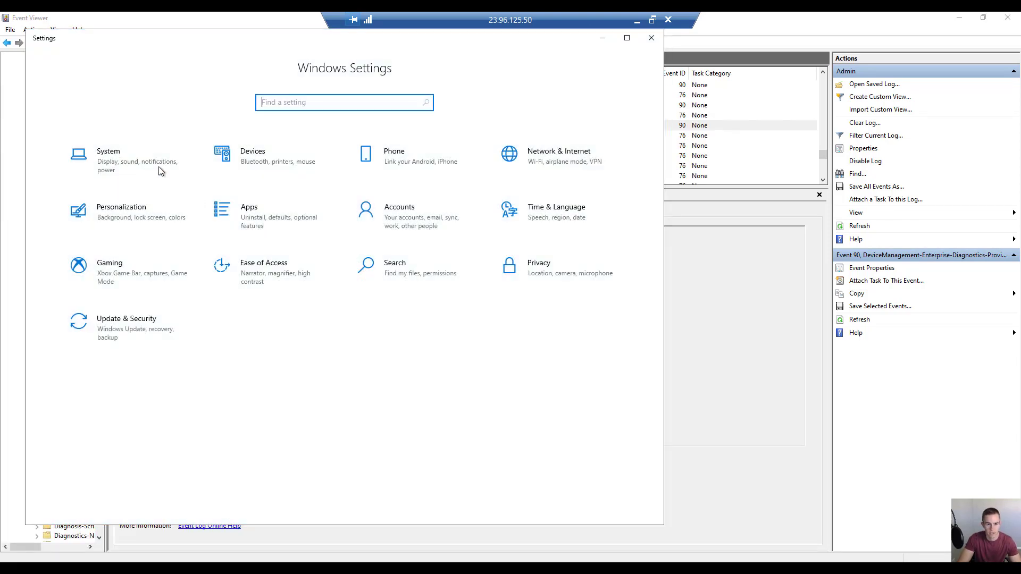
{"action": "left_click", "coordinate": [136, 176]}
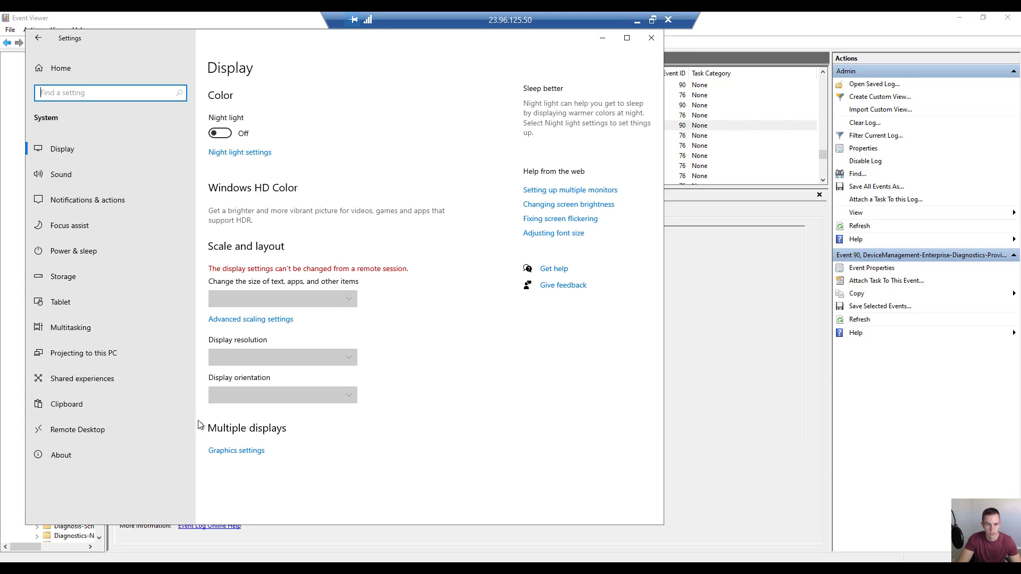
{"action": "left_click", "coordinate": [145, 380]}
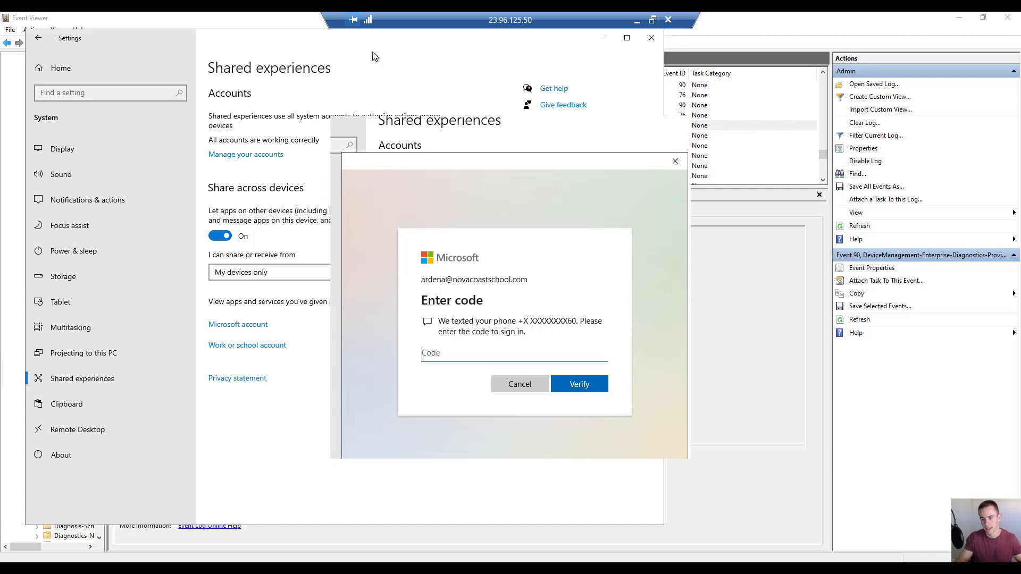
{"action": "left_click", "coordinate": [601, 39]}
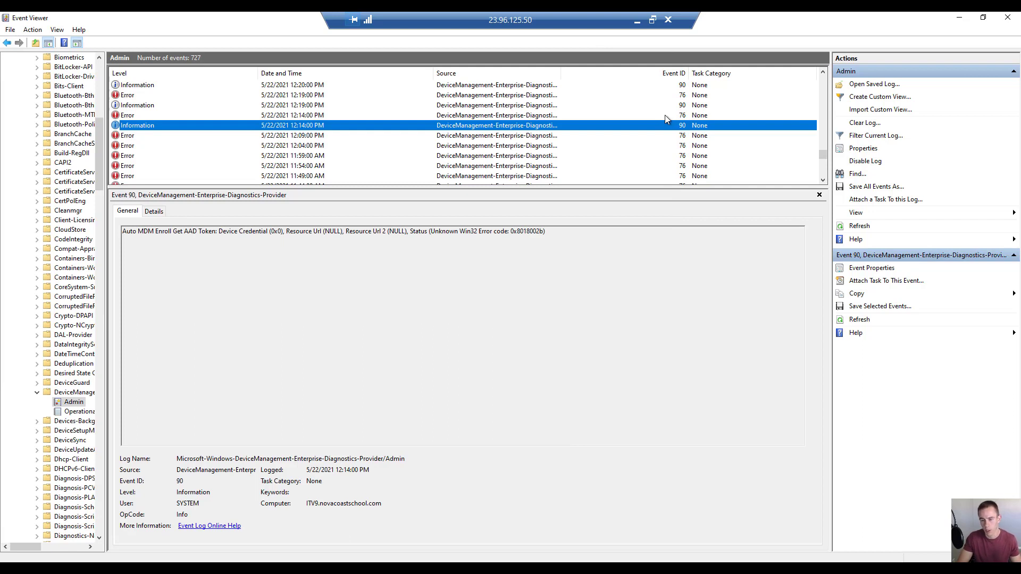
- Select the 1:00:03 PM Event 75 and highlight its 'Device Credential (0x0), Succeeded' message
{"action": "scroll", "coordinate": [649, 128], "scroll_direction": "up", "scroll_amount": 5}
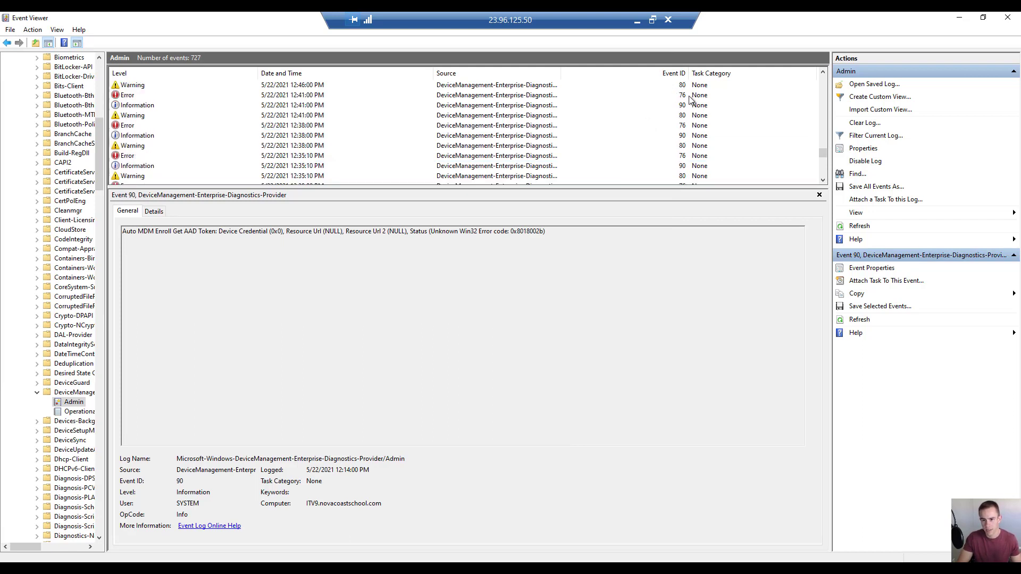
{"action": "scroll", "coordinate": [733, 131], "scroll_direction": "up", "scroll_amount": 5}
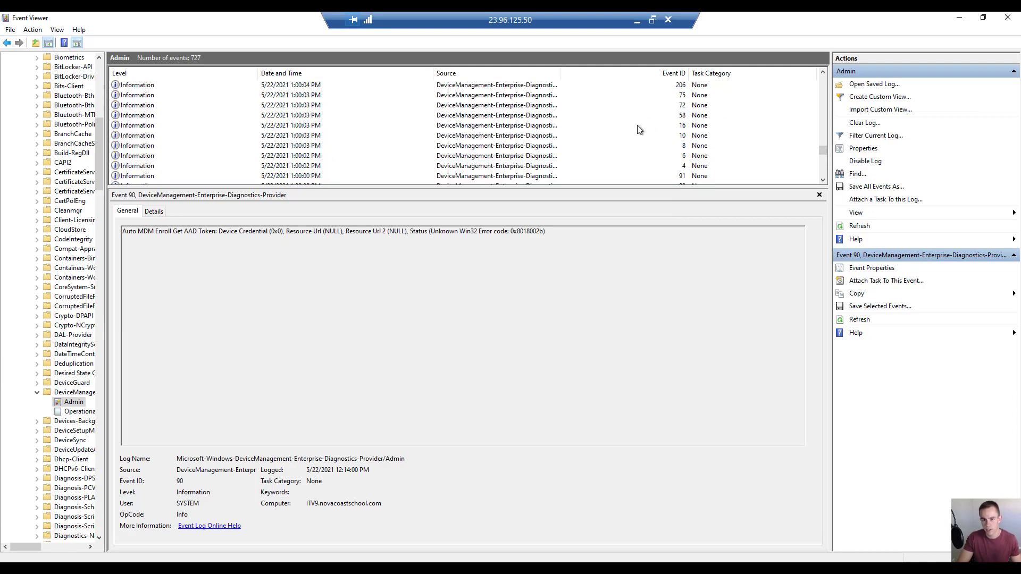
{"action": "left_click", "coordinate": [668, 98]}
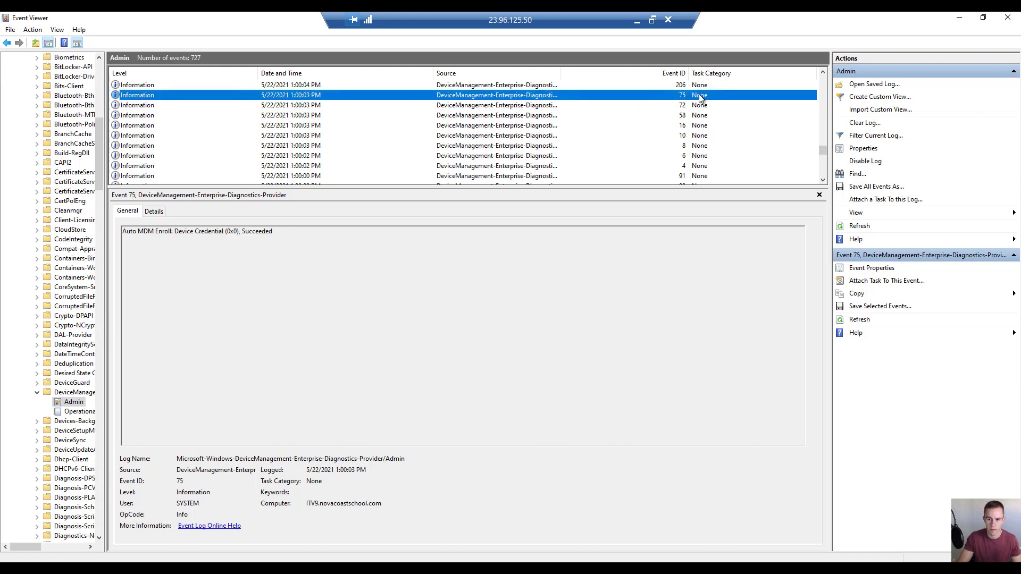
{"action": "left_click_drag", "start_coordinate": [293, 236], "coordinate": [121, 232]}
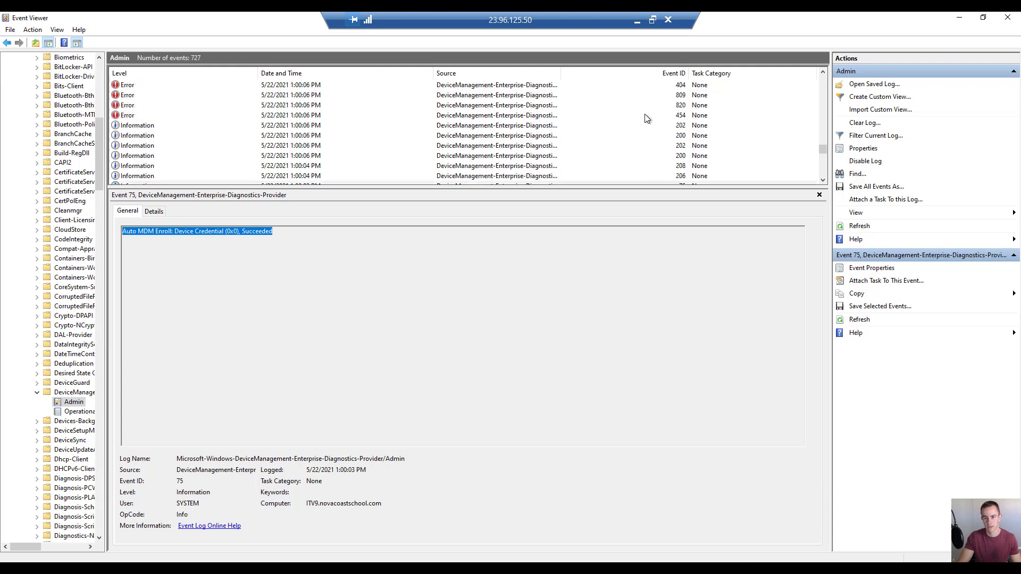
{"action": "scroll", "coordinate": [706, 147], "scroll_direction": "down", "scroll_amount": 2}
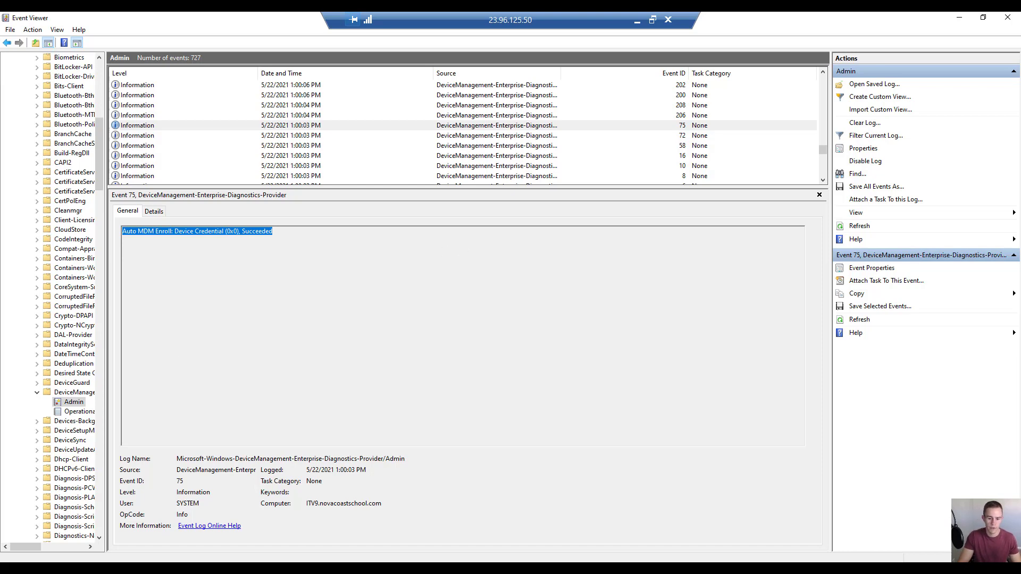
{"action": "key", "text": "alt+Tab"}
{"action": "scroll", "coordinate": [273, 248], "scroll_direction": "up", "scroll_amount": 10}
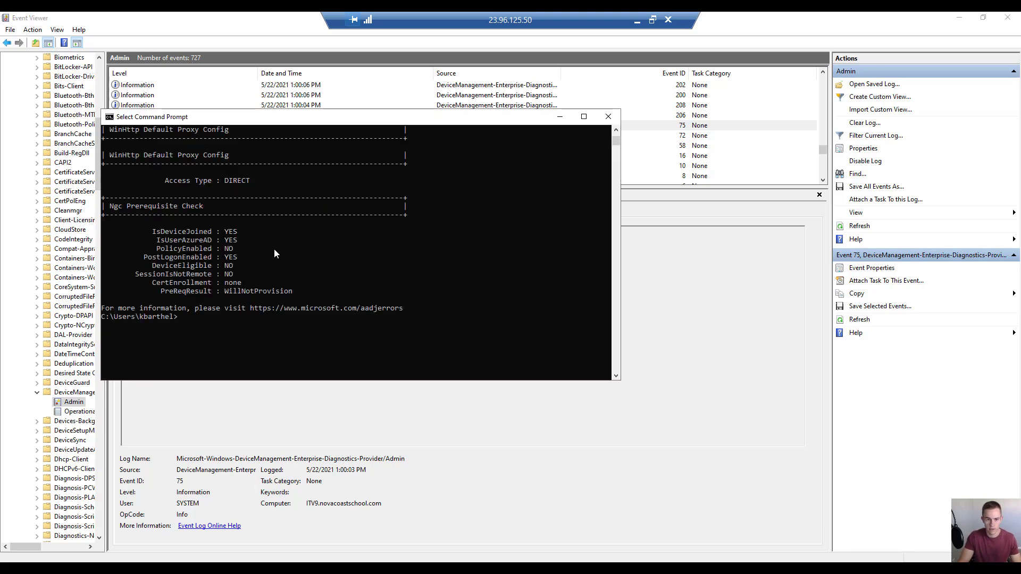
{"action": "scroll", "coordinate": [274, 249], "scroll_direction": "up", "scroll_amount": 20}
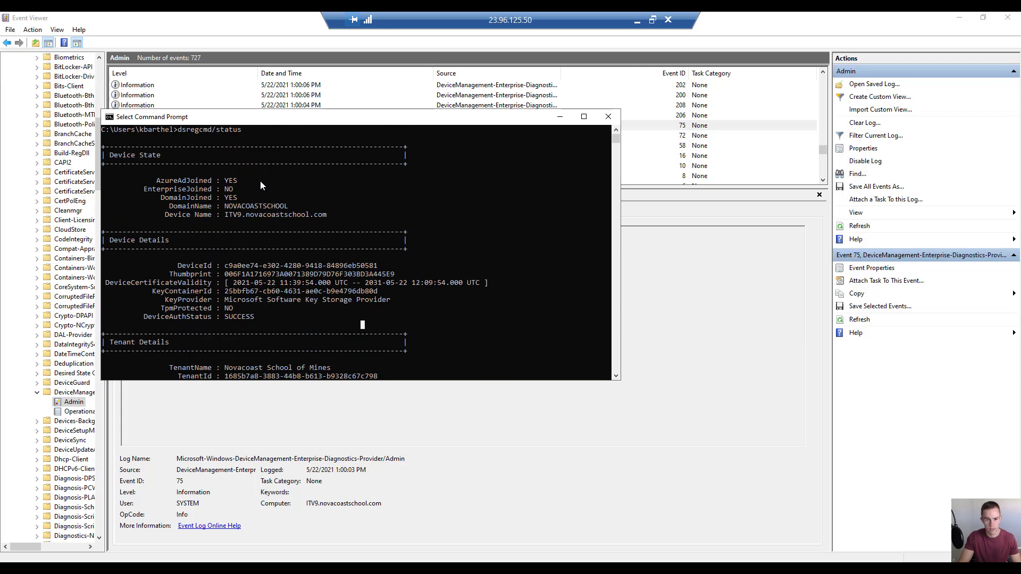
{"action": "left_click_drag", "start_coordinate": [151, 211], "coordinate": [267, 218]}
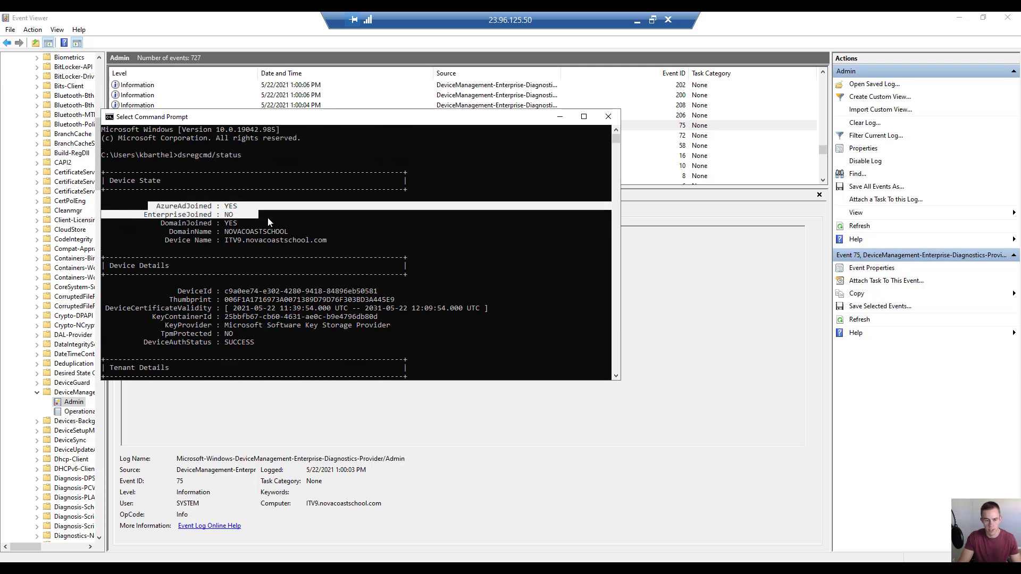
{"action": "left_click", "coordinate": [267, 218]}
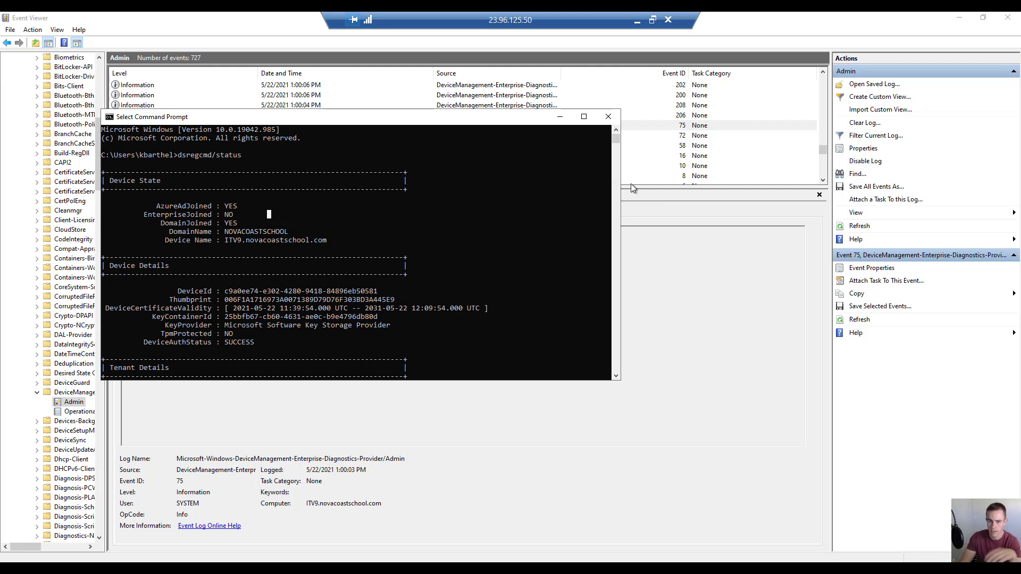
{"action": "left_click", "coordinate": [560, 117]}
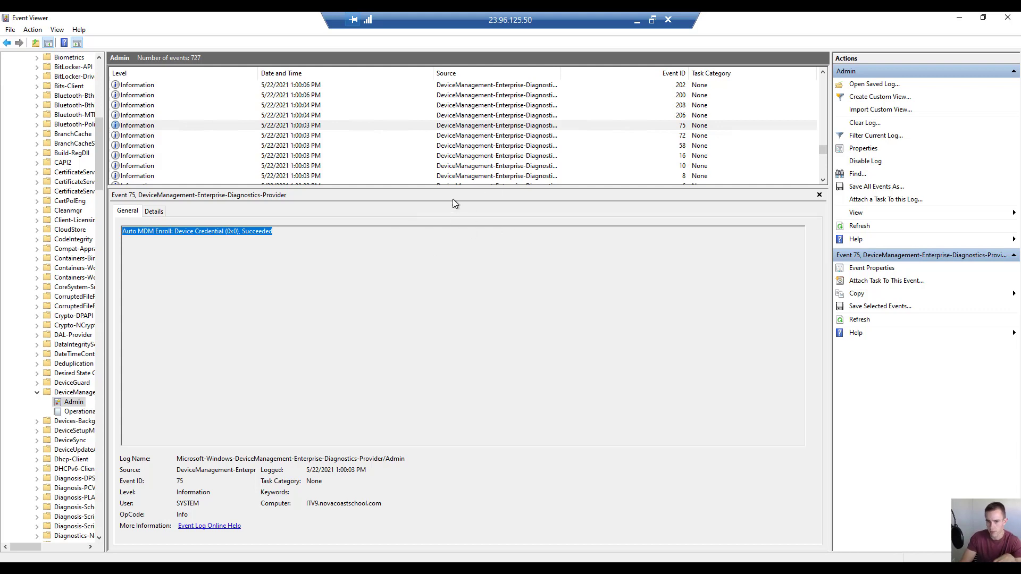
- Scroll up to the 1:00:25 PM entries, then minimize the remote desktop session
{"action": "scroll", "coordinate": [452, 176], "scroll_direction": "up", "scroll_amount": 10}
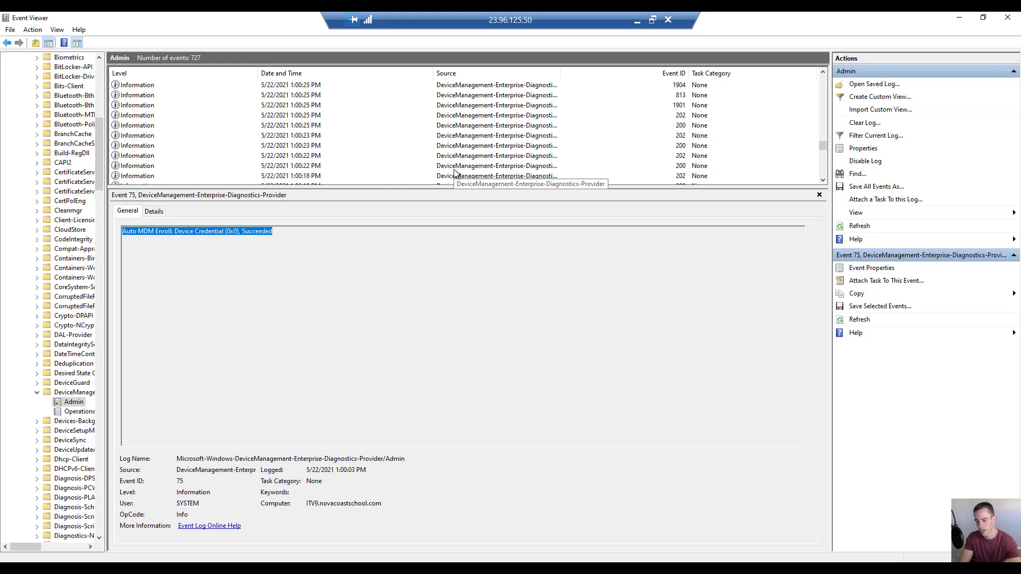
{"action": "scroll", "coordinate": [455, 171], "scroll_direction": "up", "scroll_amount": 3}
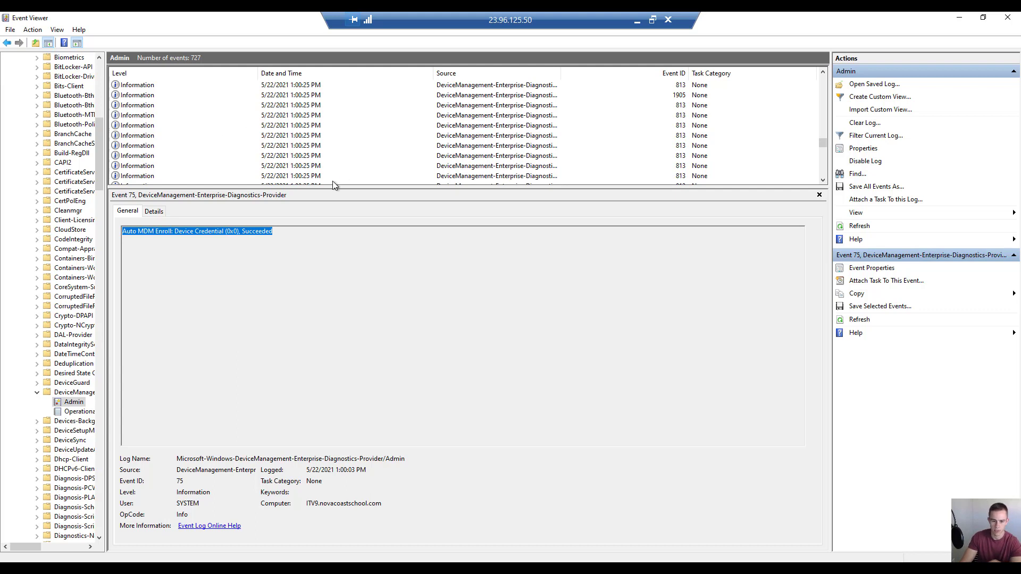
{"action": "left_click", "coordinate": [637, 20]}
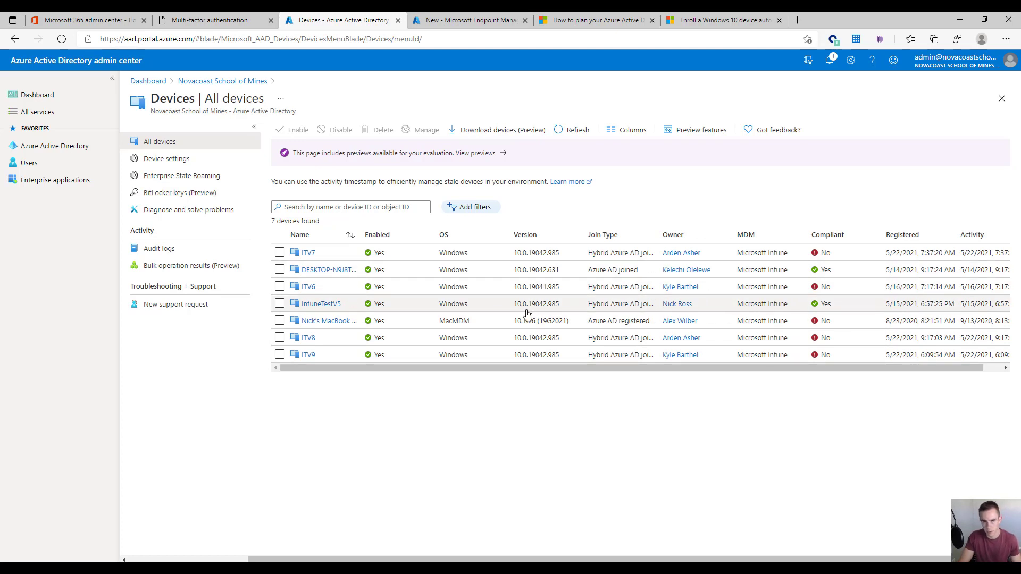
- List the 7 Intune Windows devices in Endpoint Manager, then switch to the auto-enrollment docs tab
{"action": "left_click", "coordinate": [477, 21]}
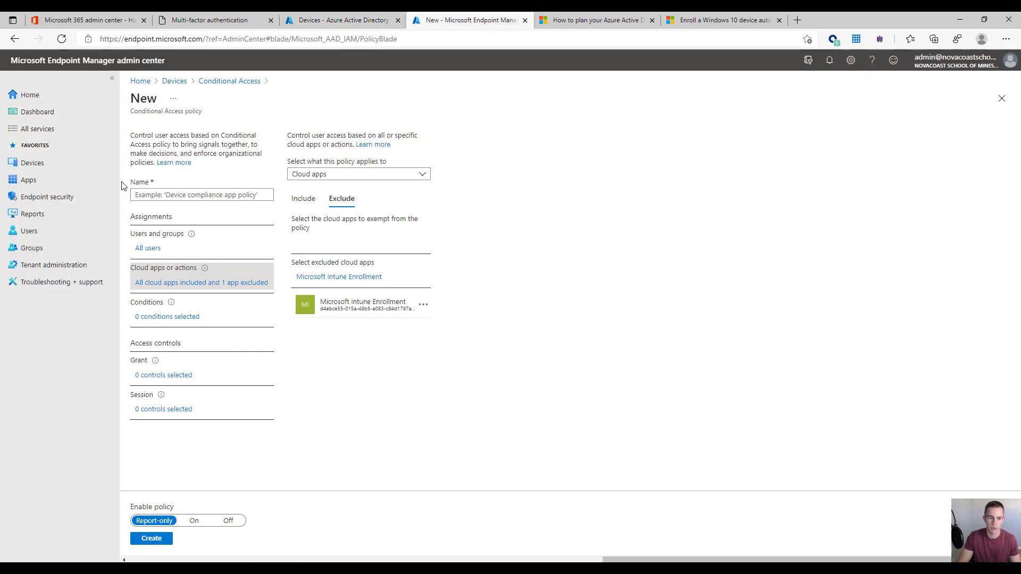
{"action": "left_click", "coordinate": [66, 169]}
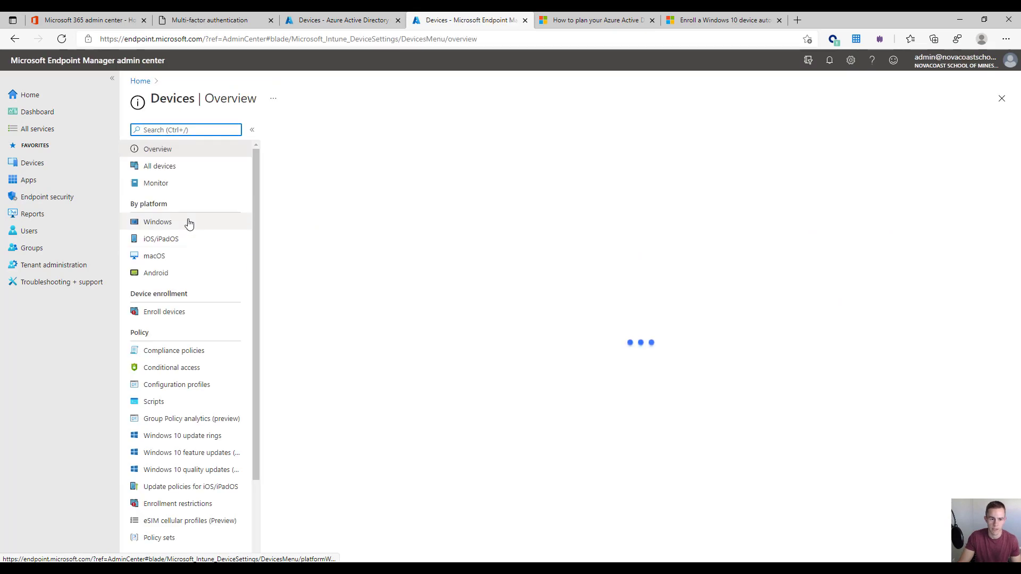
{"action": "left_click", "coordinate": [189, 222]}
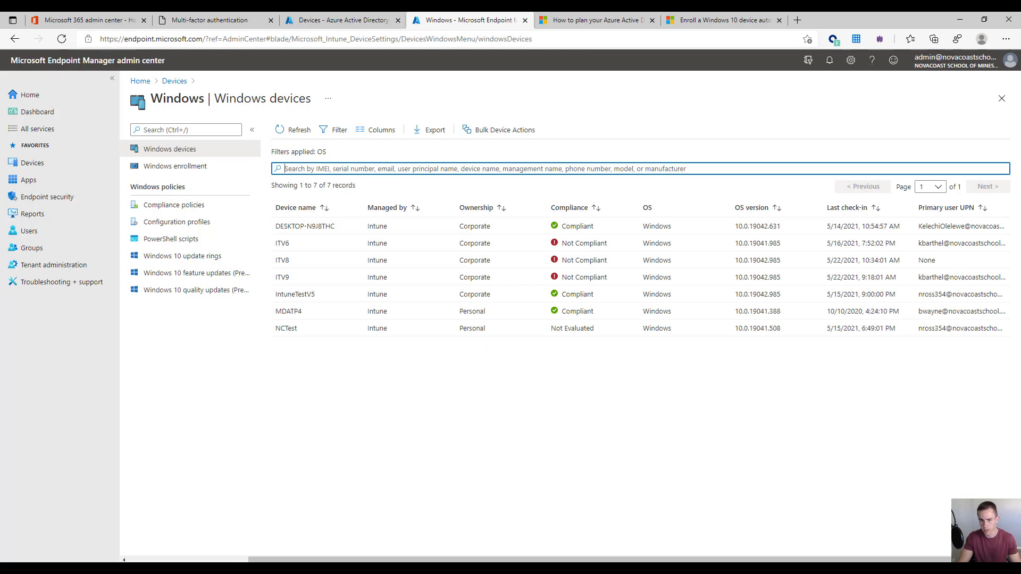
{"action": "left_click", "coordinate": [733, 21]}
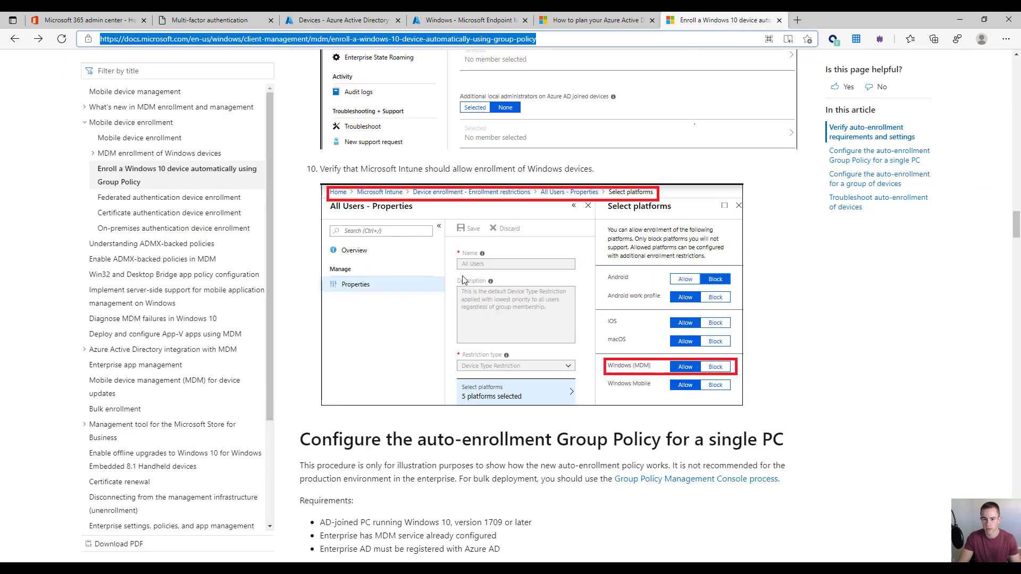
- Scroll the docs to the Task Scheduler screenshot and 'Configure the auto-enrollment for a group of devices'
{"action": "scroll", "coordinate": [477, 242], "scroll_direction": "down", "scroll_amount": 20}
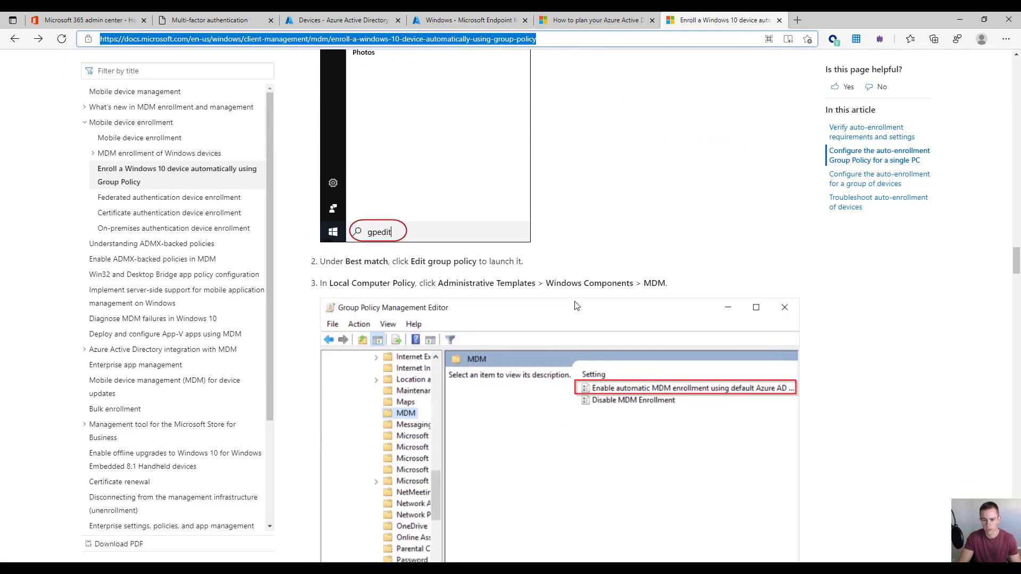
{"action": "scroll", "coordinate": [593, 297], "scroll_direction": "down", "scroll_amount": 15}
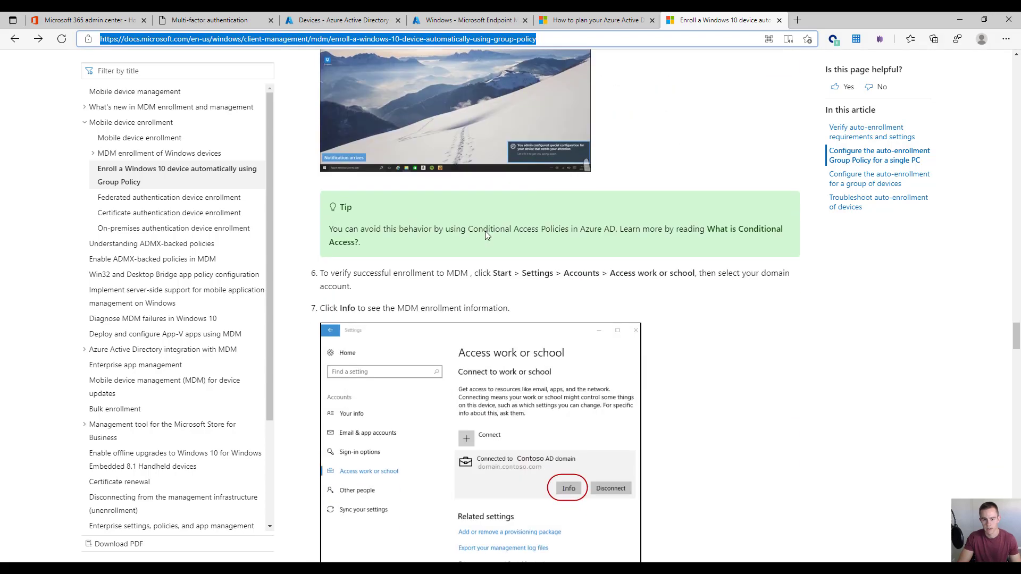
{"action": "scroll", "coordinate": [572, 227], "scroll_direction": "down", "scroll_amount": 12}
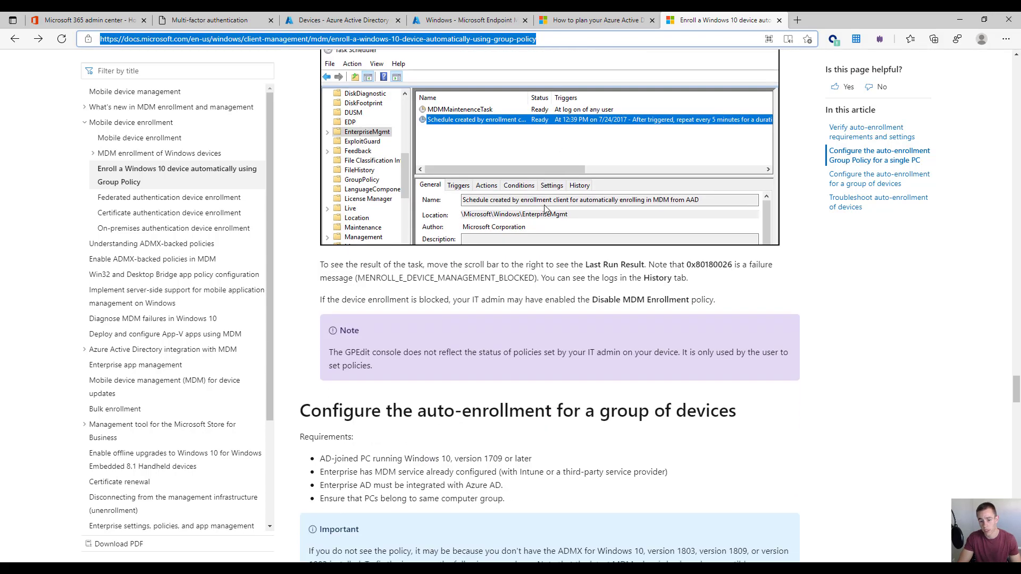